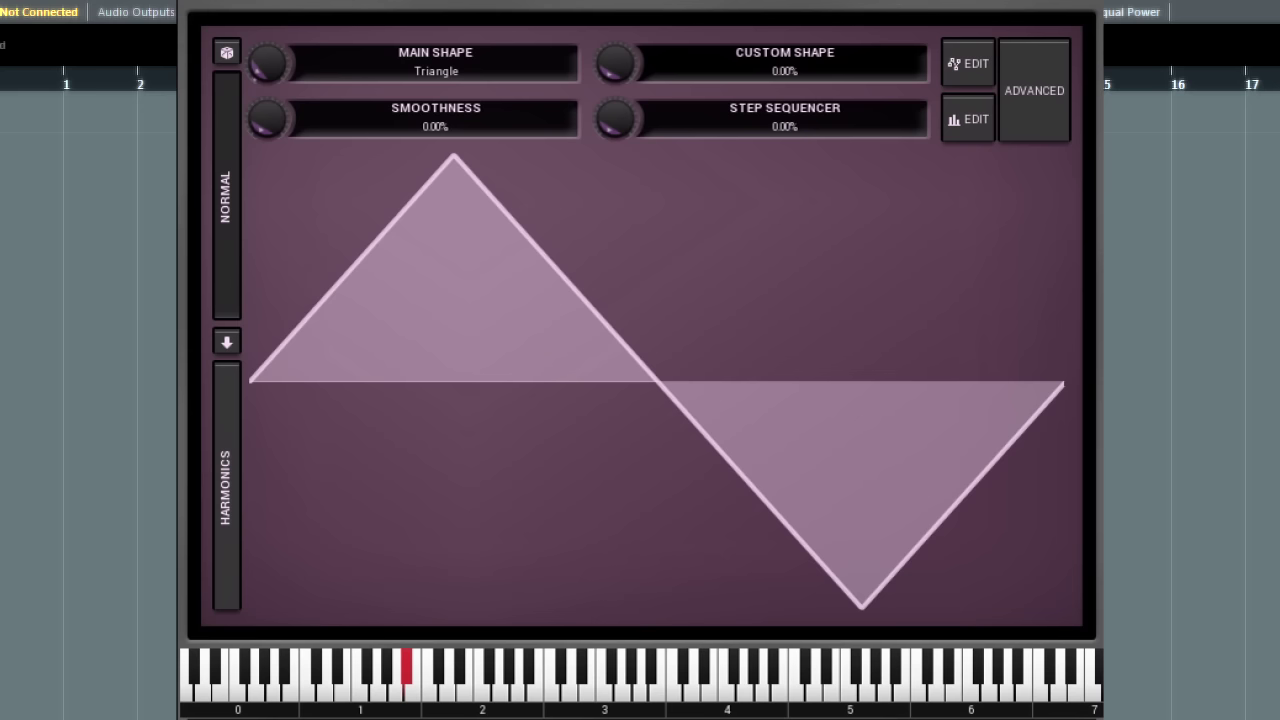
# Step: Change the main waveform shape from Triangle to Sine power 4
pyautogui.click(384, 175)
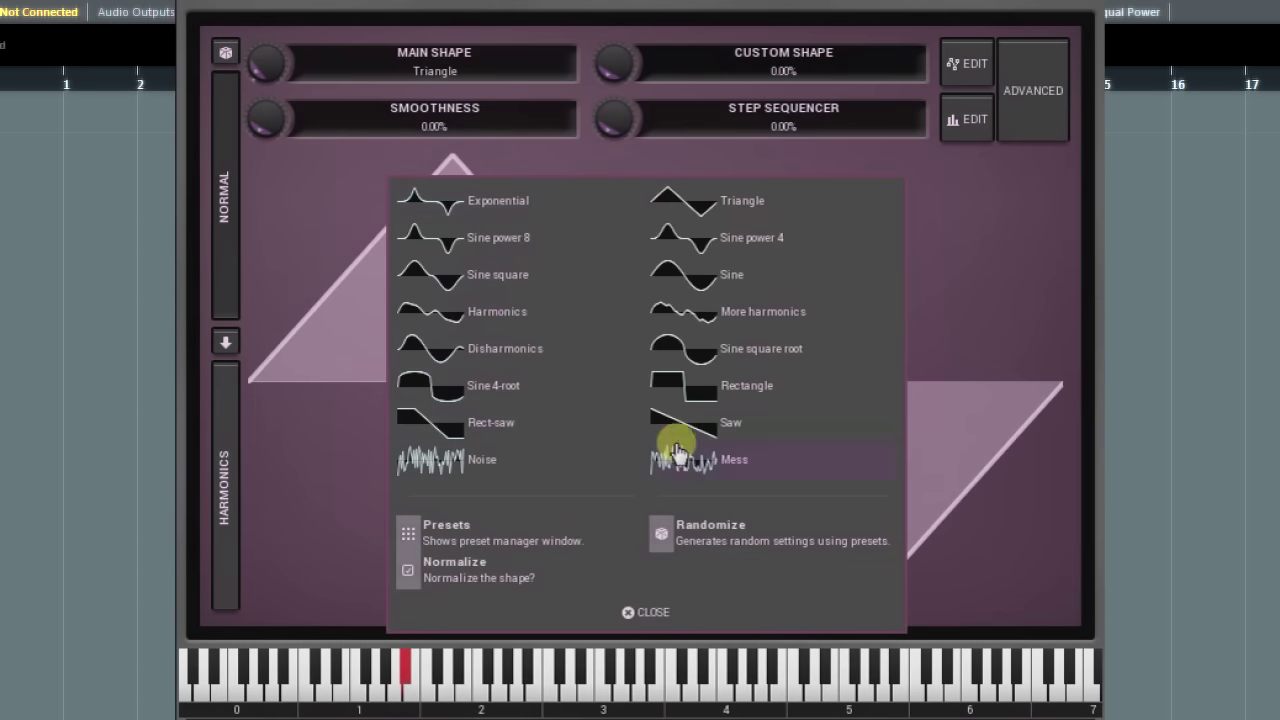
pyautogui.click(692, 240)
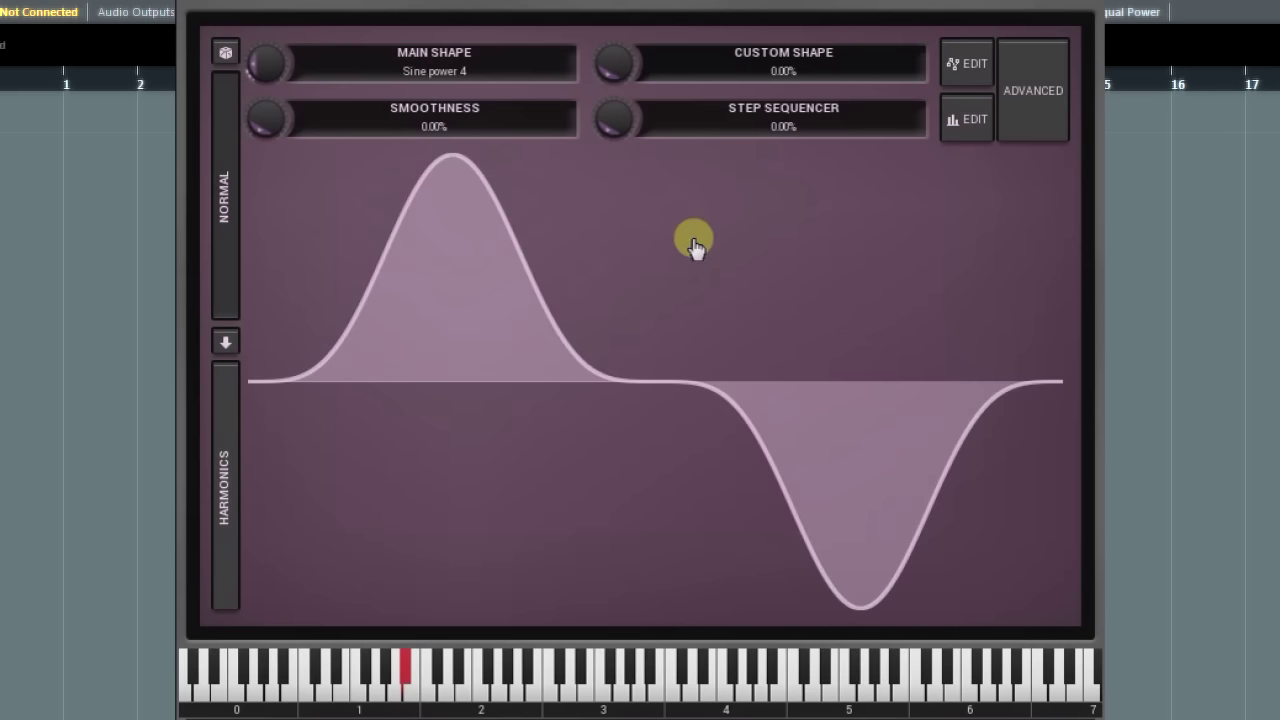
# Step: Switch to harmonics editing and give five harmonics levels of about 50%, 35%, 29%, 21% and 17%
pyautogui.click(230, 508)
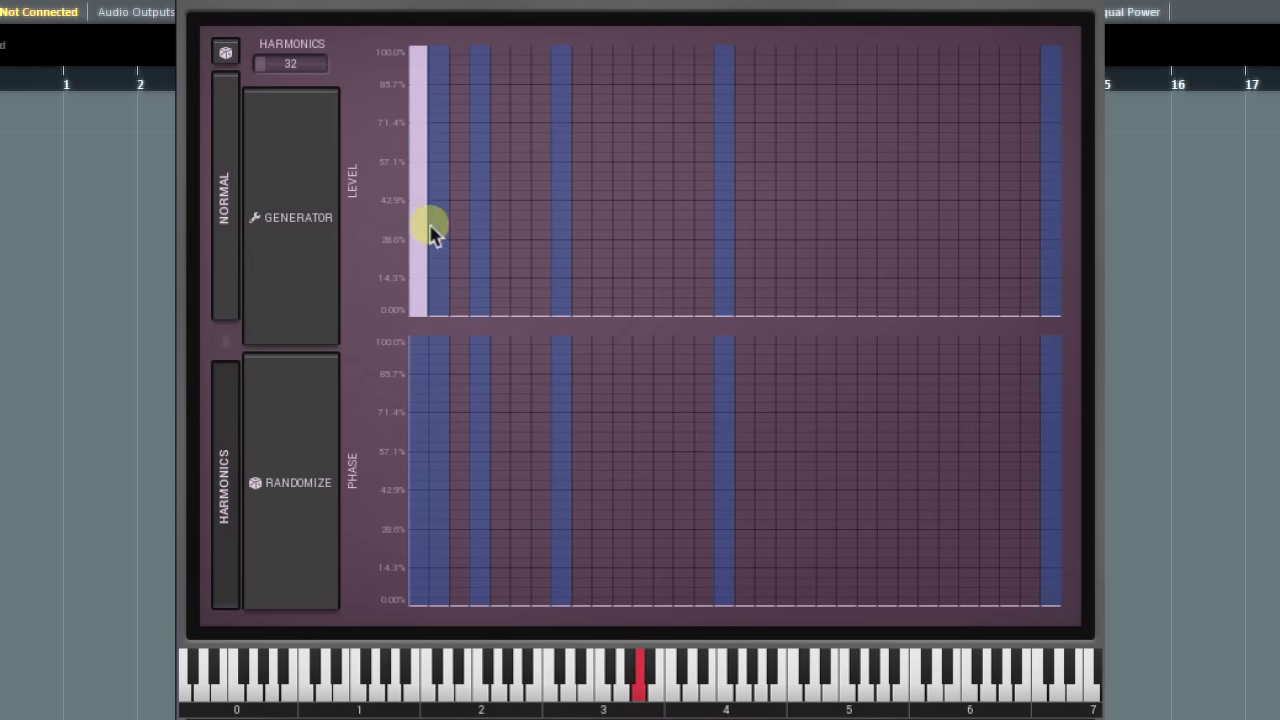
pyautogui.click(440, 184)
pyautogui.click(496, 222)
pyautogui.click(622, 241)
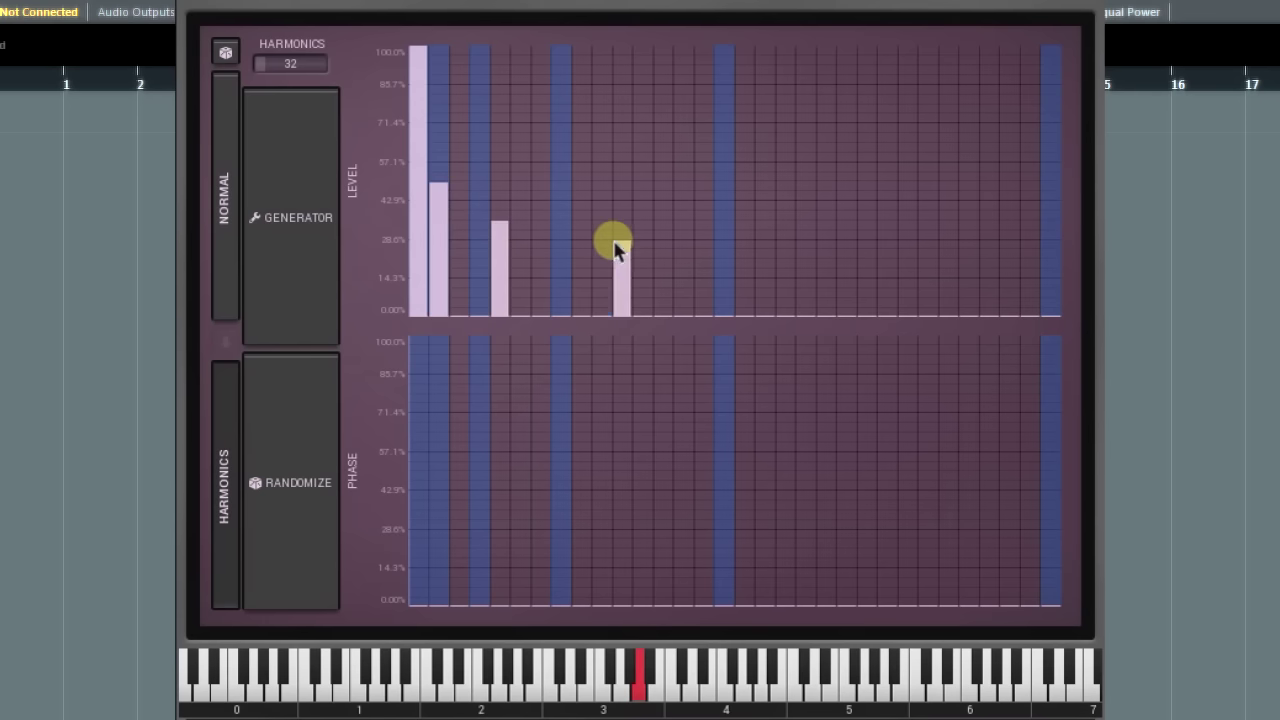
pyautogui.click(846, 260)
pyautogui.click(966, 269)
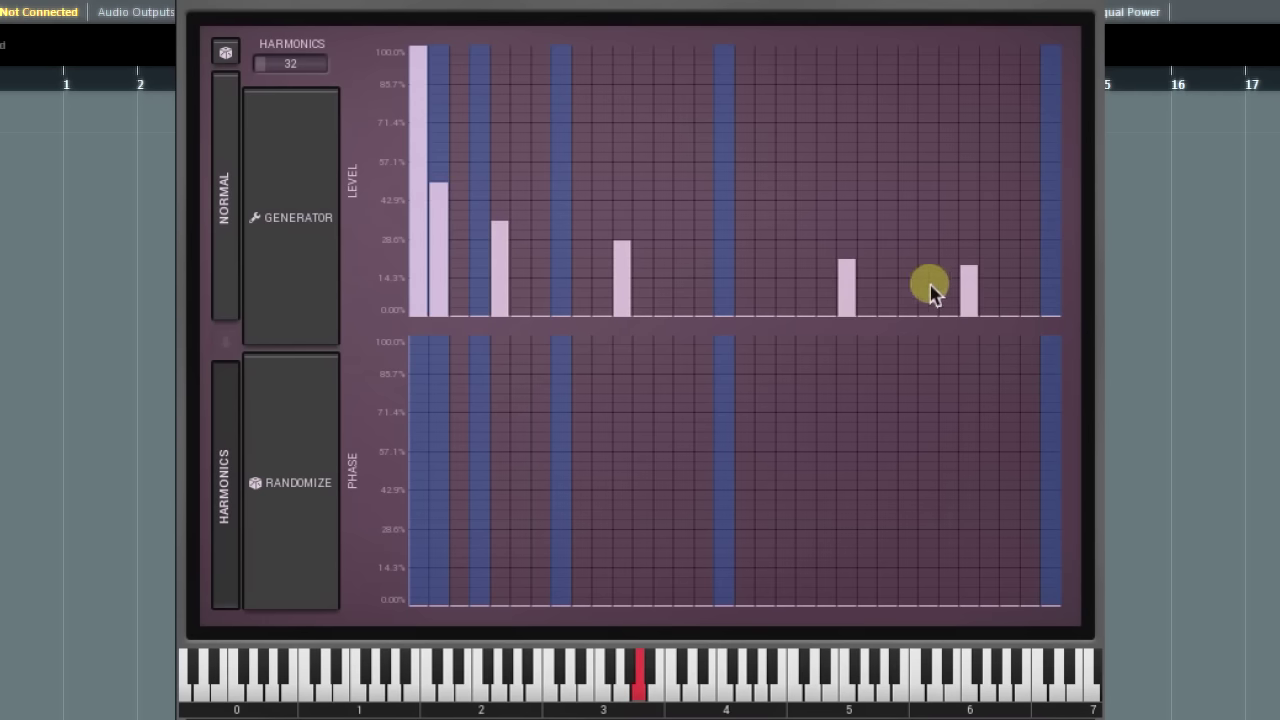
# Step: Give those five harmonics phases of about 71%, 52%, 86%, 95% and 38%
pyautogui.click(440, 413)
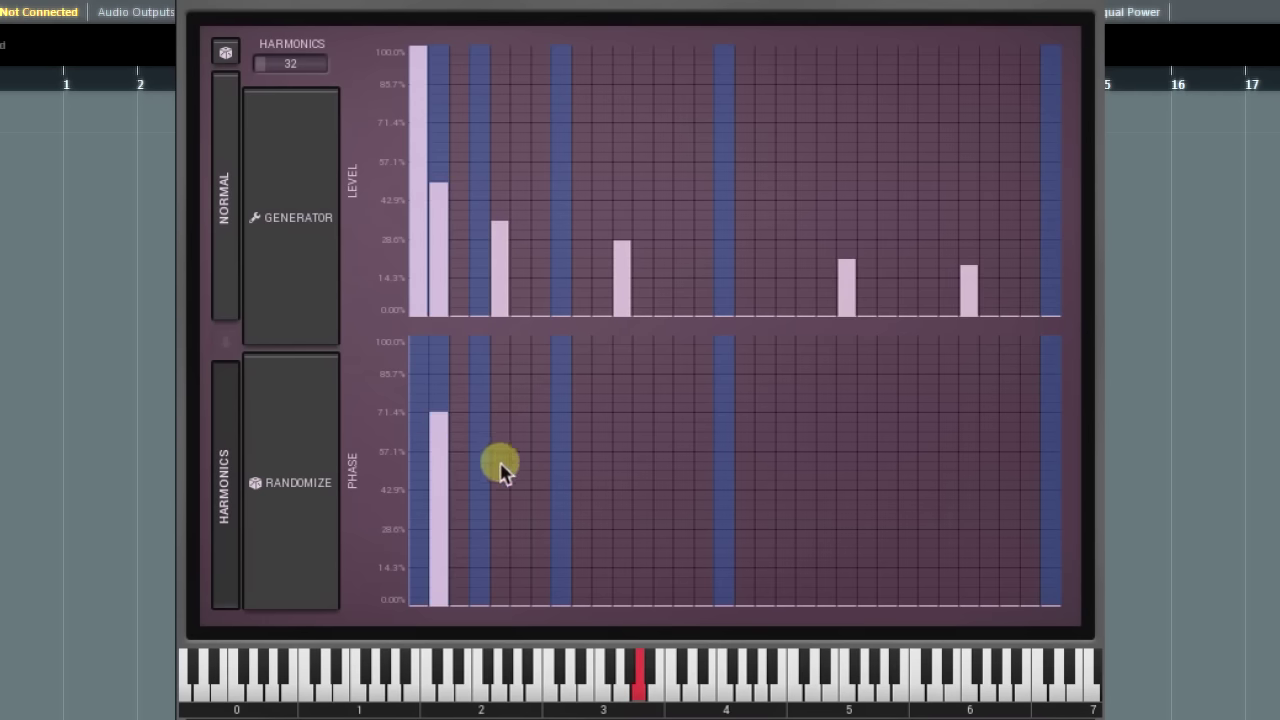
pyautogui.click(499, 464)
pyautogui.click(621, 379)
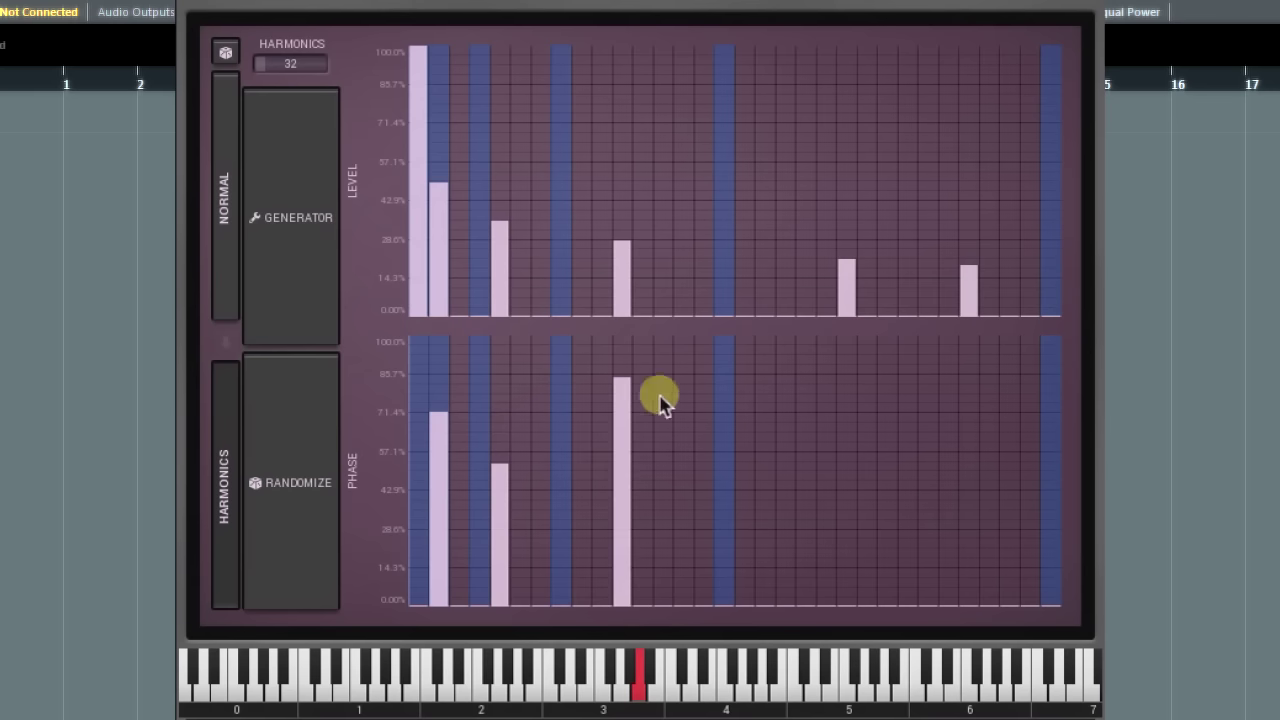
pyautogui.click(846, 356)
pyautogui.click(970, 540)
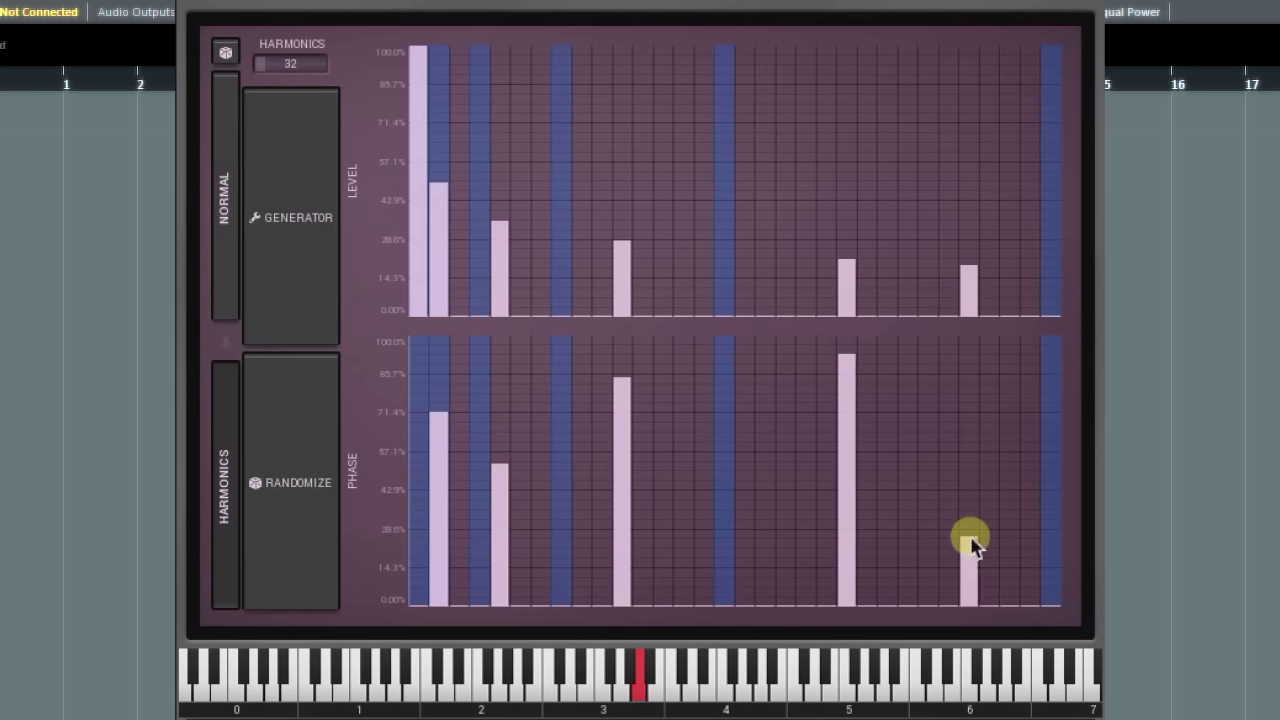
# Step: Reset all harmonic phases to zero and clear the remaining harmonic levels
pyautogui.click(966, 604)
pyautogui.moveTo(918, 618); pyautogui.dragTo(429, 620)
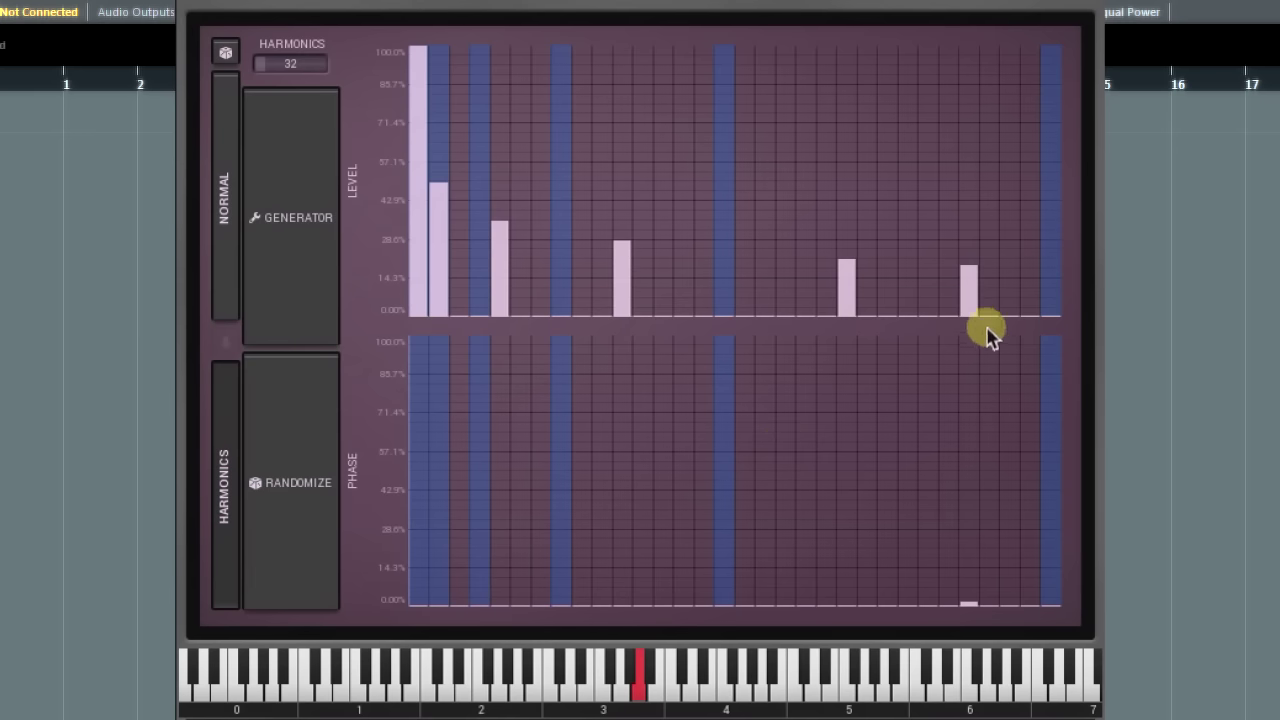
pyautogui.moveTo(986, 329)
pyautogui.mouseDown()
pyautogui.moveTo(936, 329)
pyautogui.moveTo(1001, 327)
pyautogui.moveTo(438, 330)
pyautogui.mouseUp()
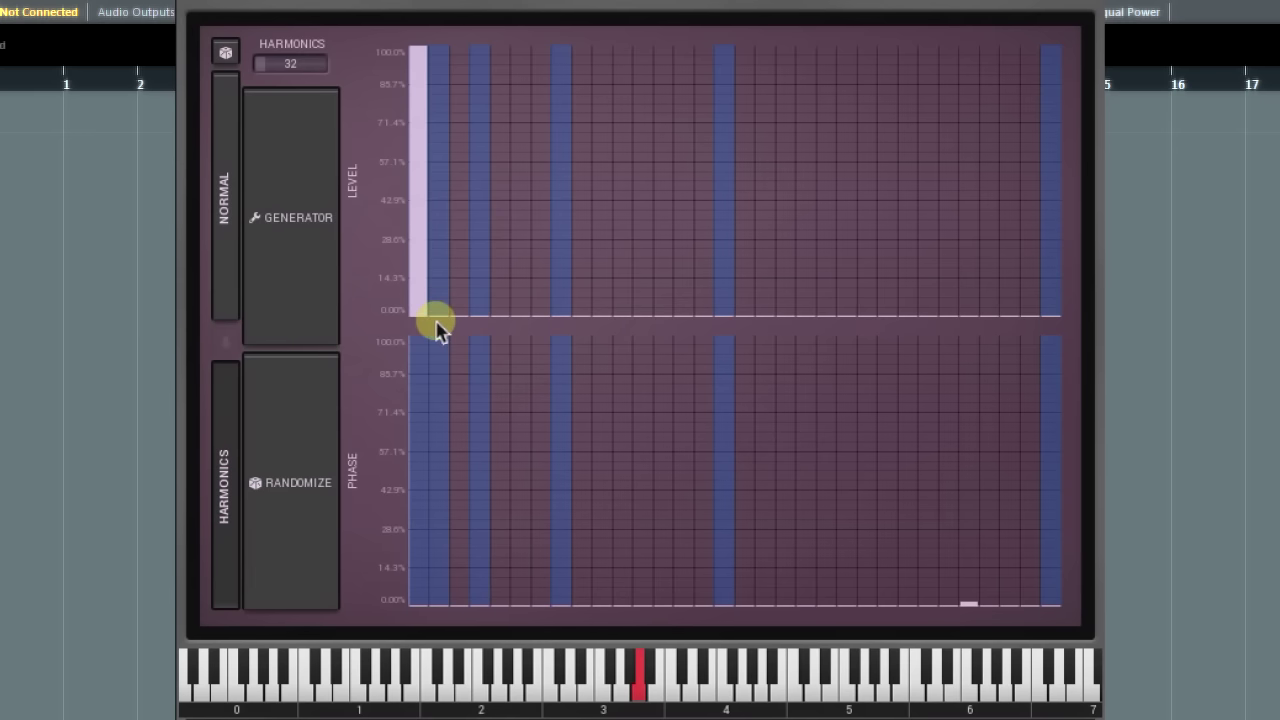
# Step: Raise harmonics 2, 4, 8, 16 and 32 to falling levels of about 71%, 50%, 66%, 32% and 30%
pyautogui.moveTo(438, 330)
pyautogui.mouseDown()
pyautogui.moveTo(417, 114)
pyautogui.moveTo(412, 188)
pyautogui.moveTo(414, 240)
pyautogui.moveTo(426, 35)
pyautogui.moveTo(441, 128)
pyautogui.mouseUp()
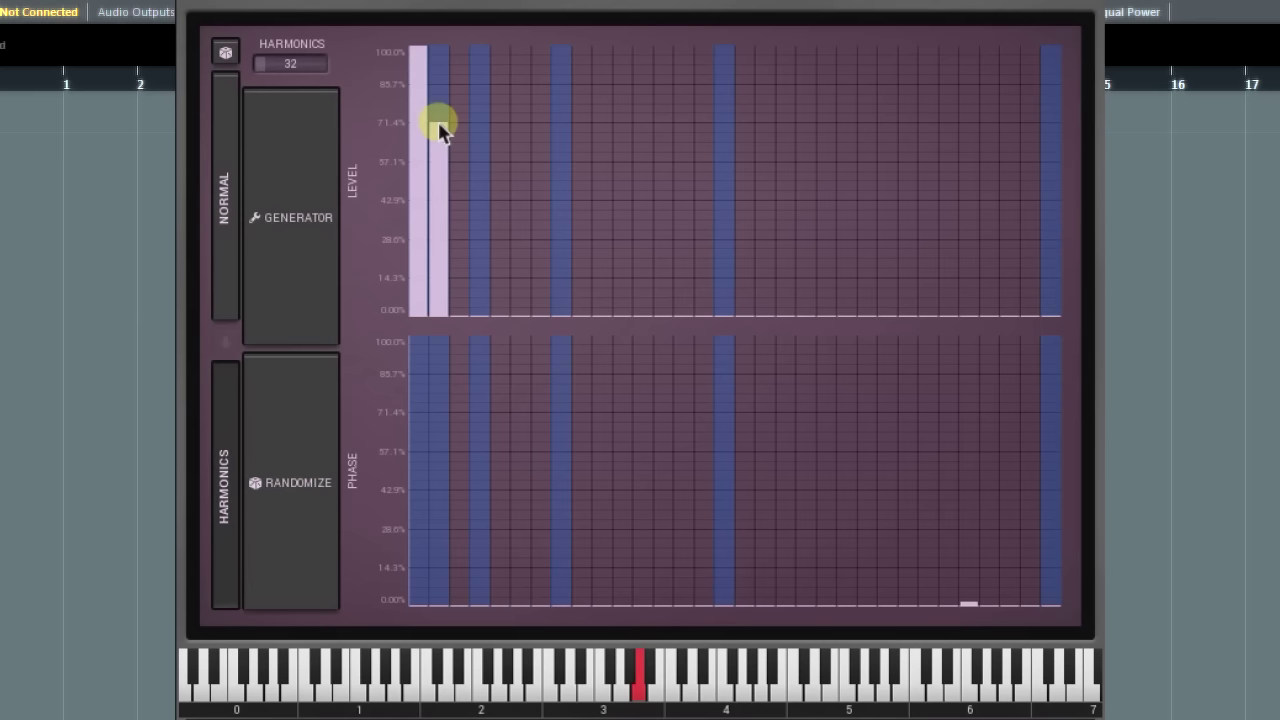
pyautogui.moveTo(441, 128); pyautogui.dragTo(481, 190)
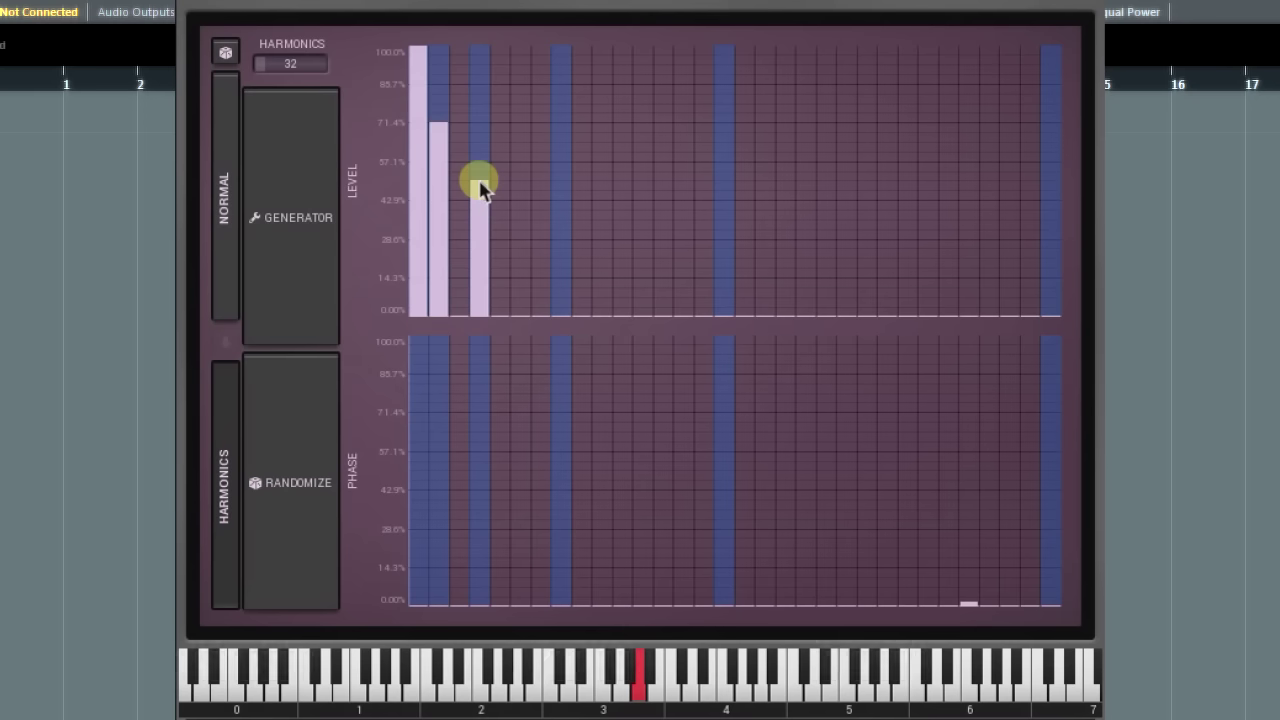
pyautogui.click(558, 140)
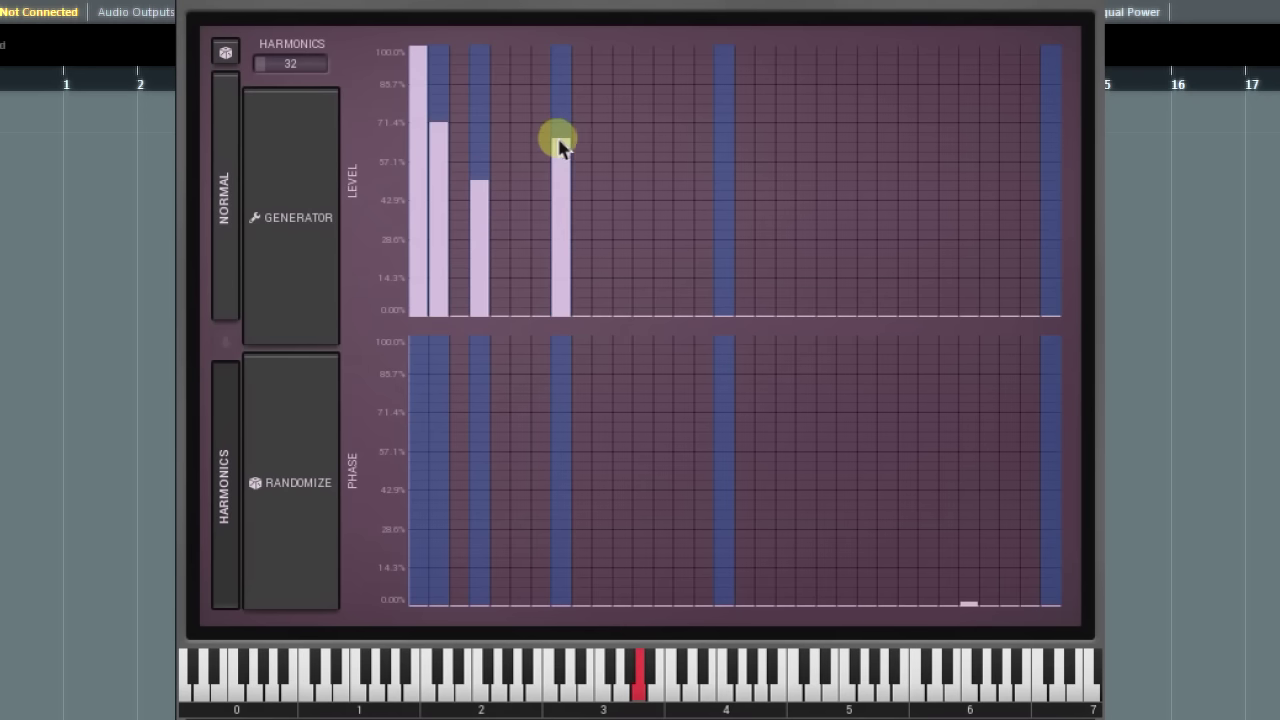
pyautogui.click(731, 234)
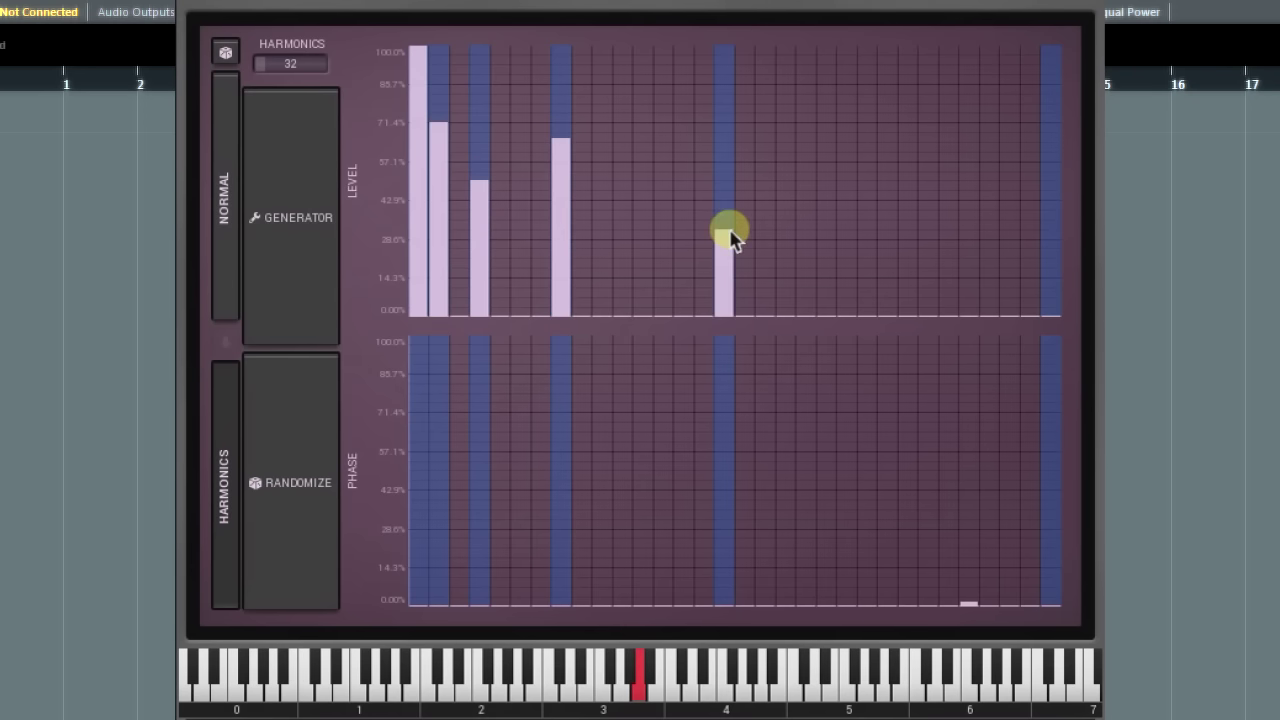
pyautogui.click(1051, 259)
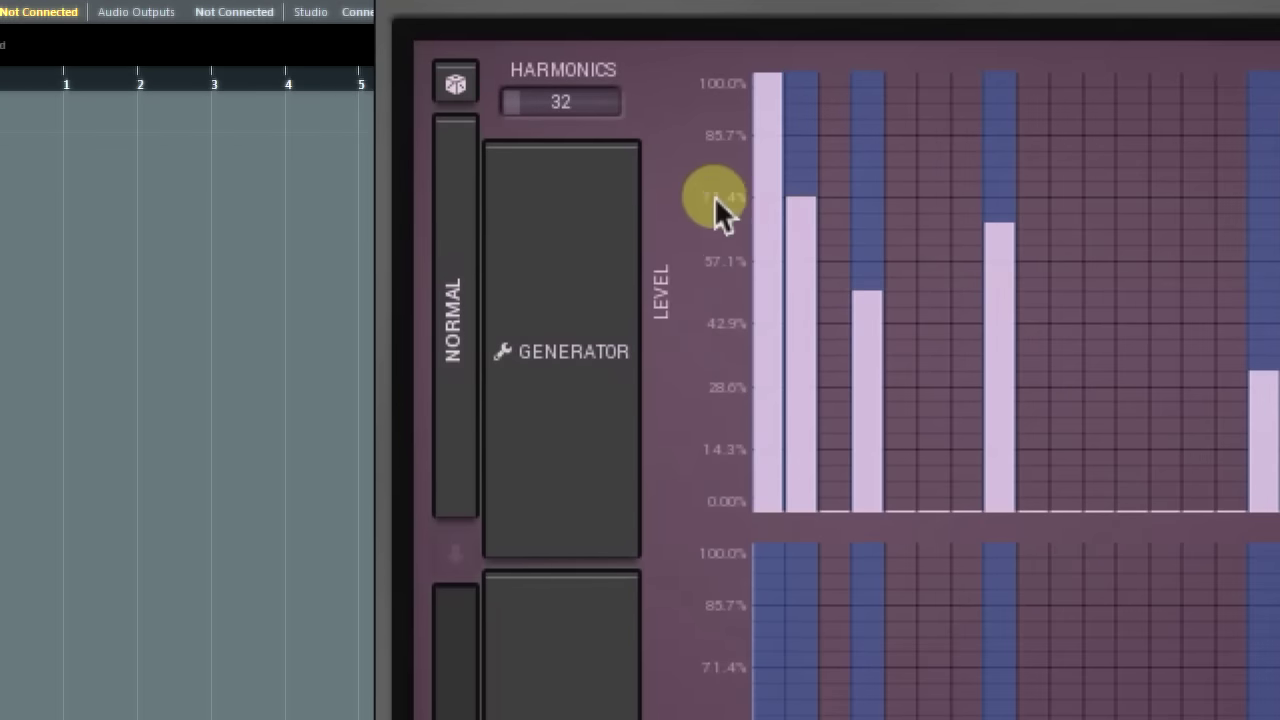
# Step: Raise the harmonic count to 256 and draw levels across the higher harmonics
pyautogui.scroll(10, 594, 105)
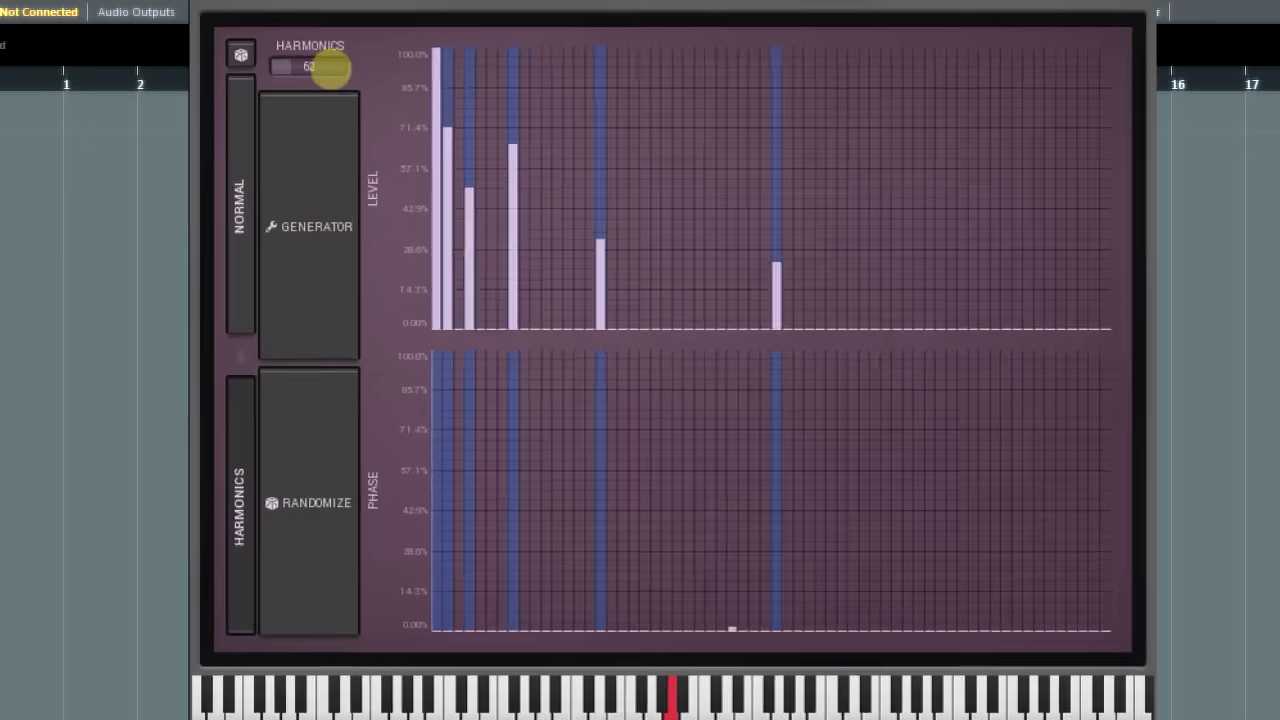
pyautogui.scroll(15, 312, 66)
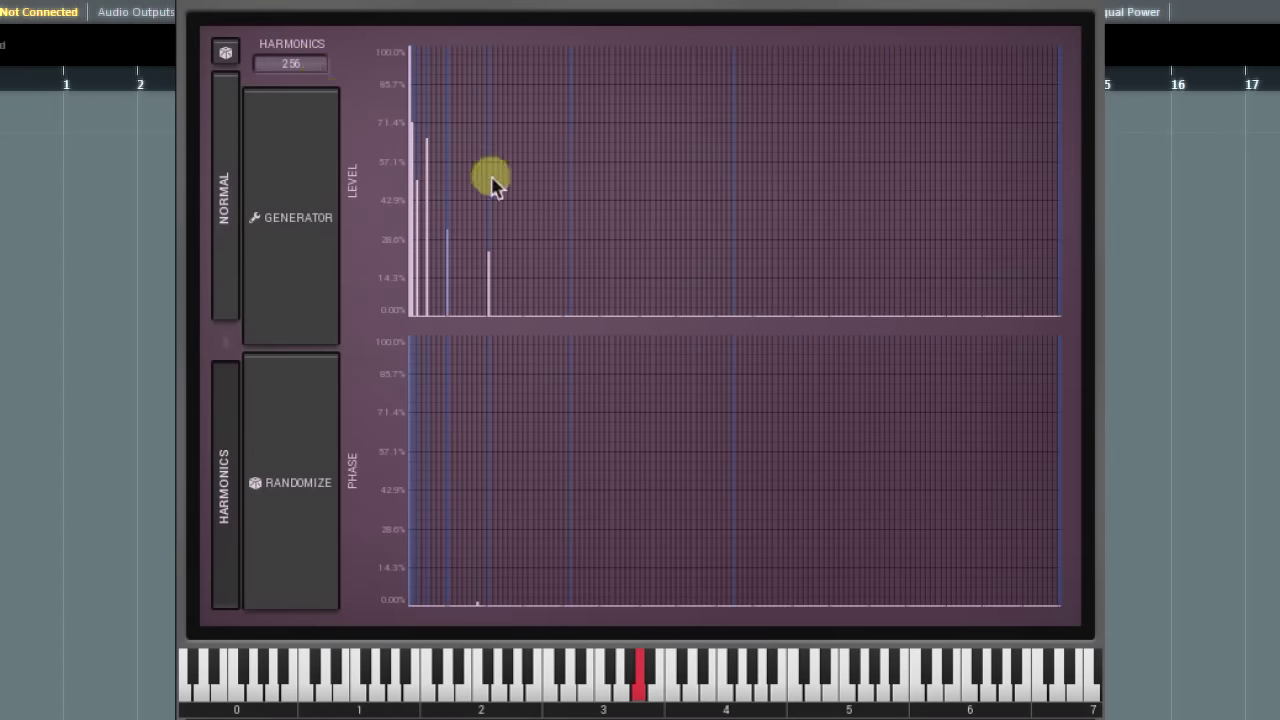
pyautogui.moveTo(533, 252)
pyautogui.mouseDown()
pyautogui.moveTo(556, 272)
pyautogui.moveTo(631, 288)
pyautogui.moveTo(823, 207)
pyautogui.moveTo(925, 218)
pyautogui.moveTo(1022, 275)
pyautogui.mouseUp()
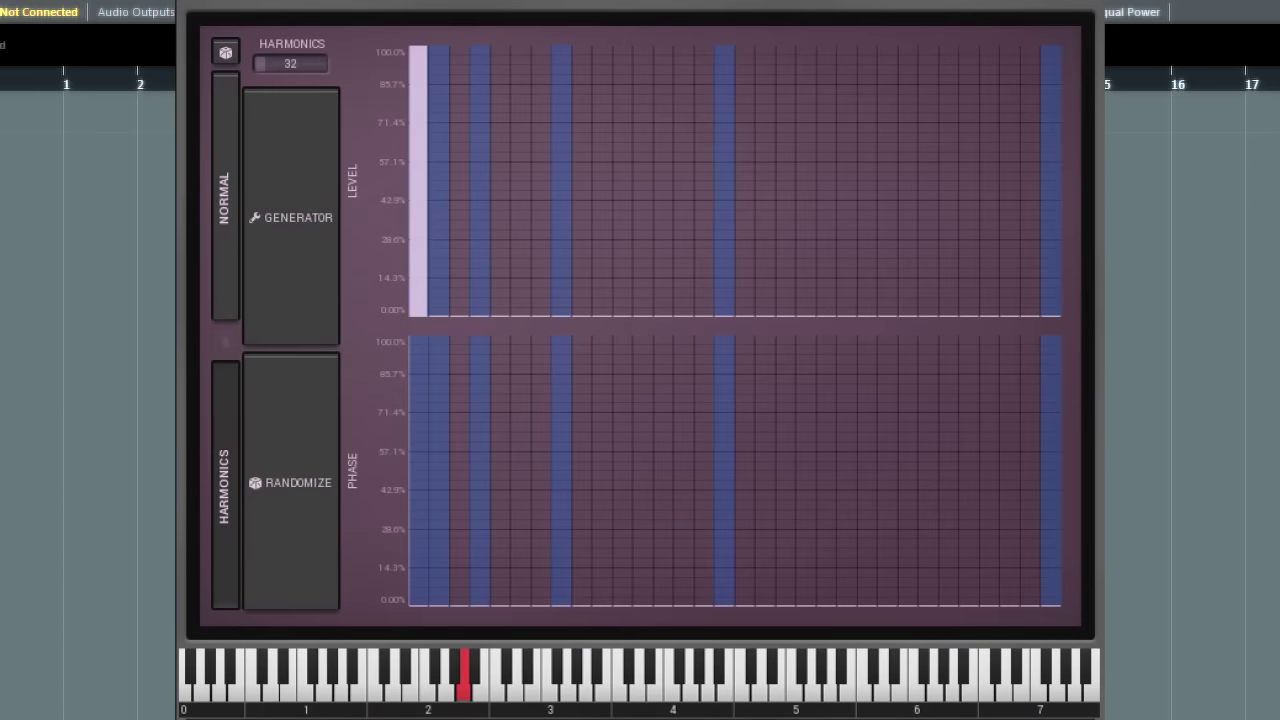
# Step: Randomize the harmonic levels and phases six times
pyautogui.click(288, 528)
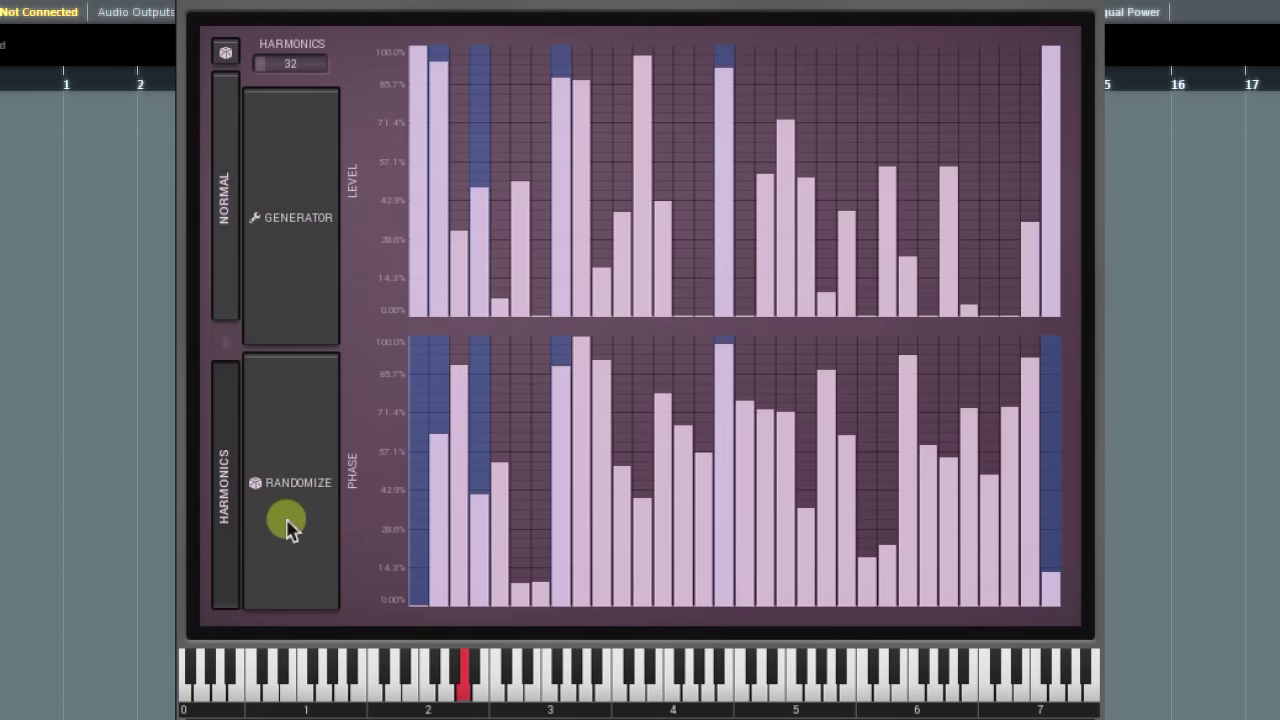
pyautogui.click(288, 528)
pyautogui.click(288, 528)
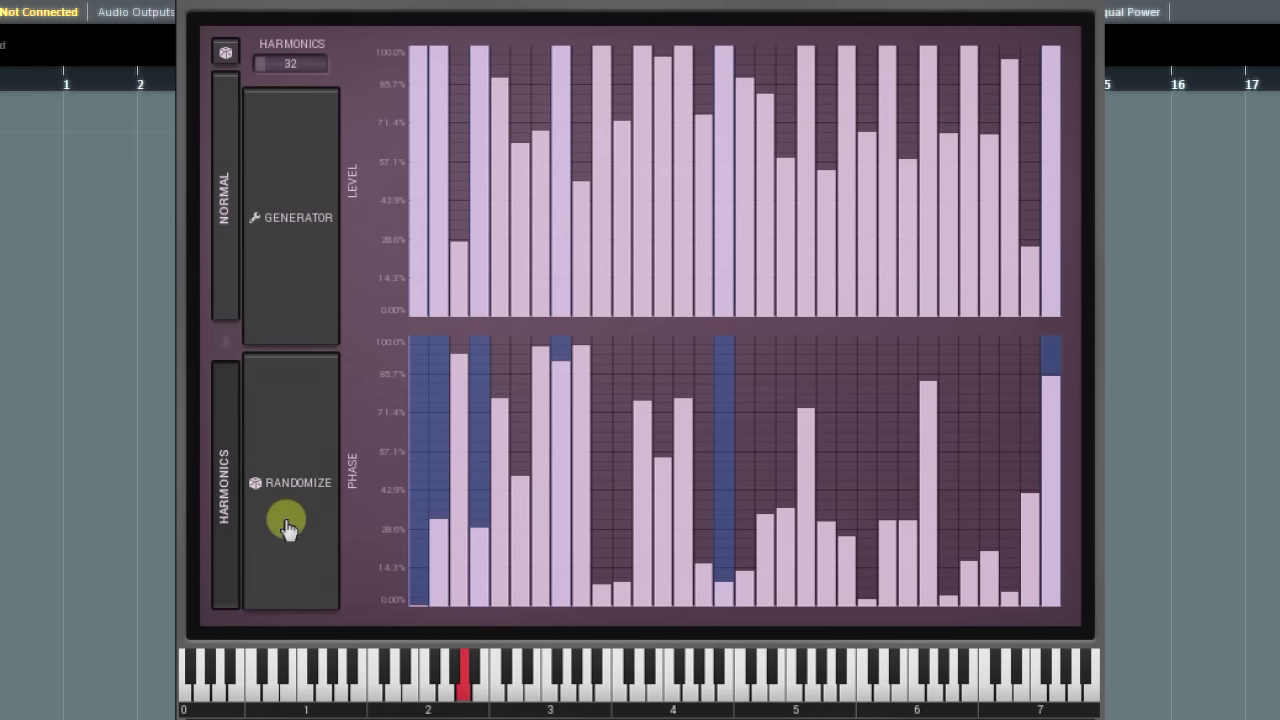
pyautogui.click(288, 528)
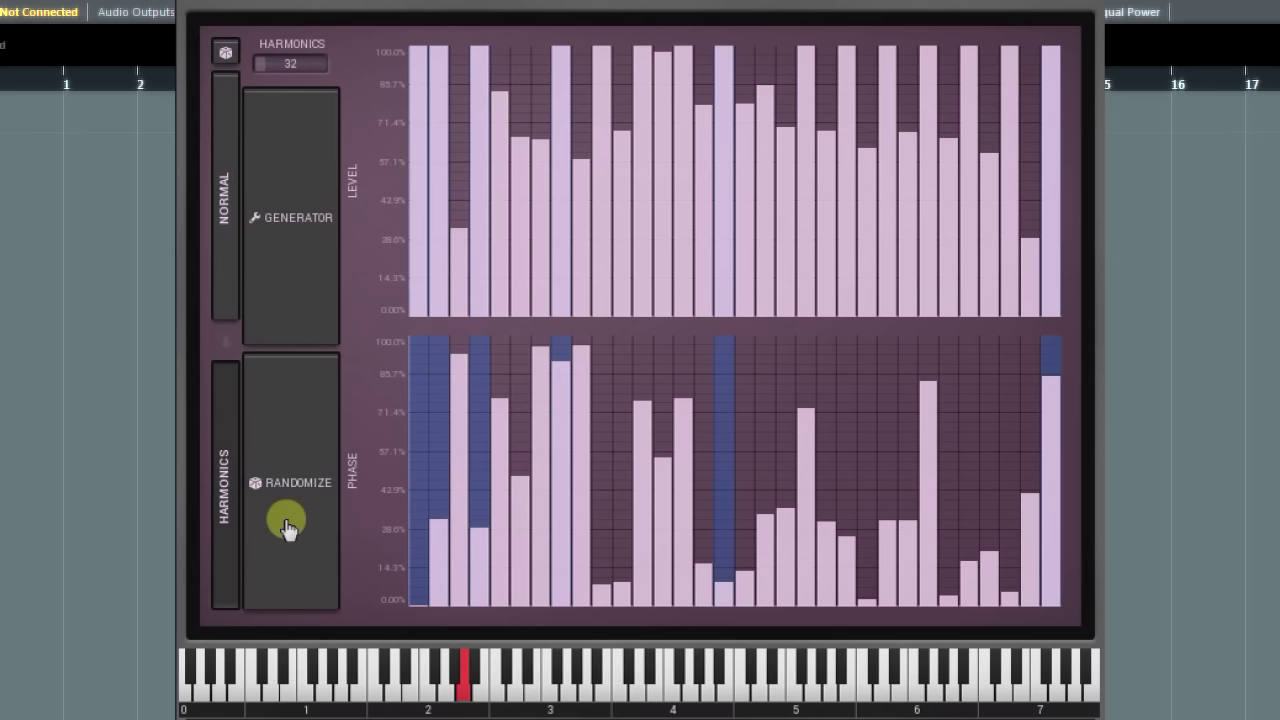
pyautogui.click(288, 528)
pyautogui.click(288, 528)
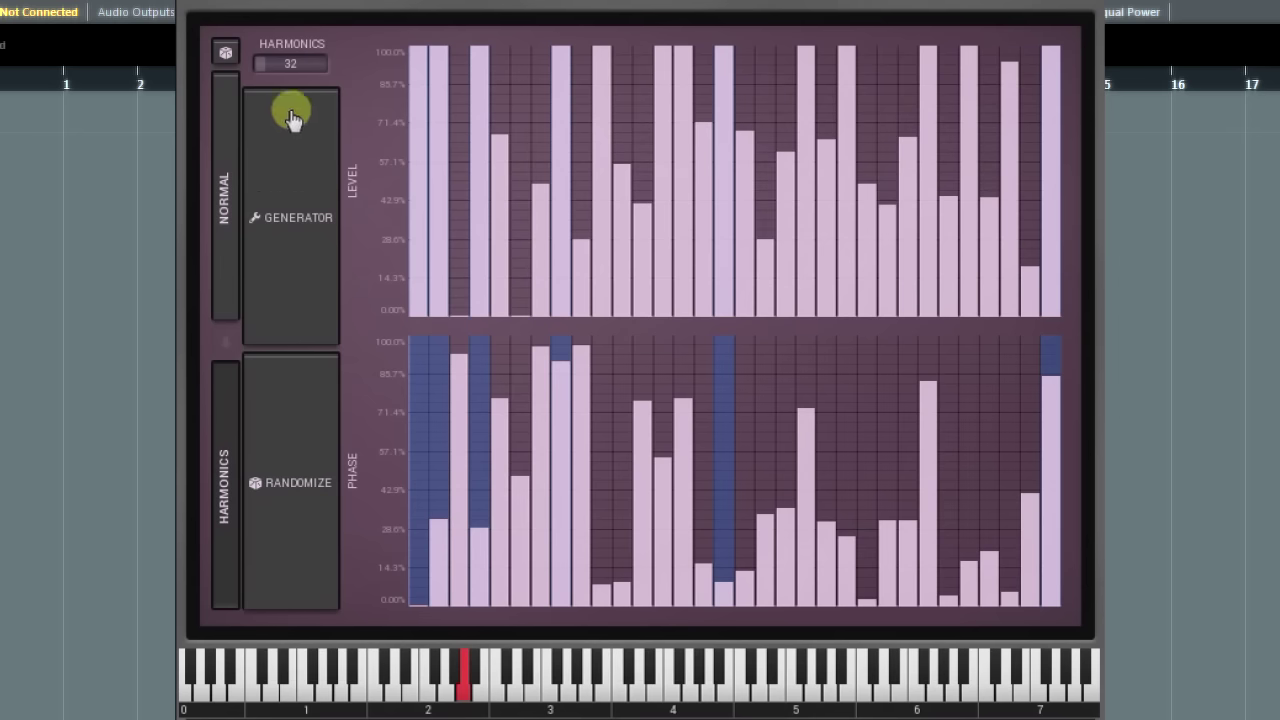
# Step: Increase the count to 100 harmonics and randomize until a decaying spectrum appears
pyautogui.moveTo(297, 57); pyautogui.dragTo(290, 63)
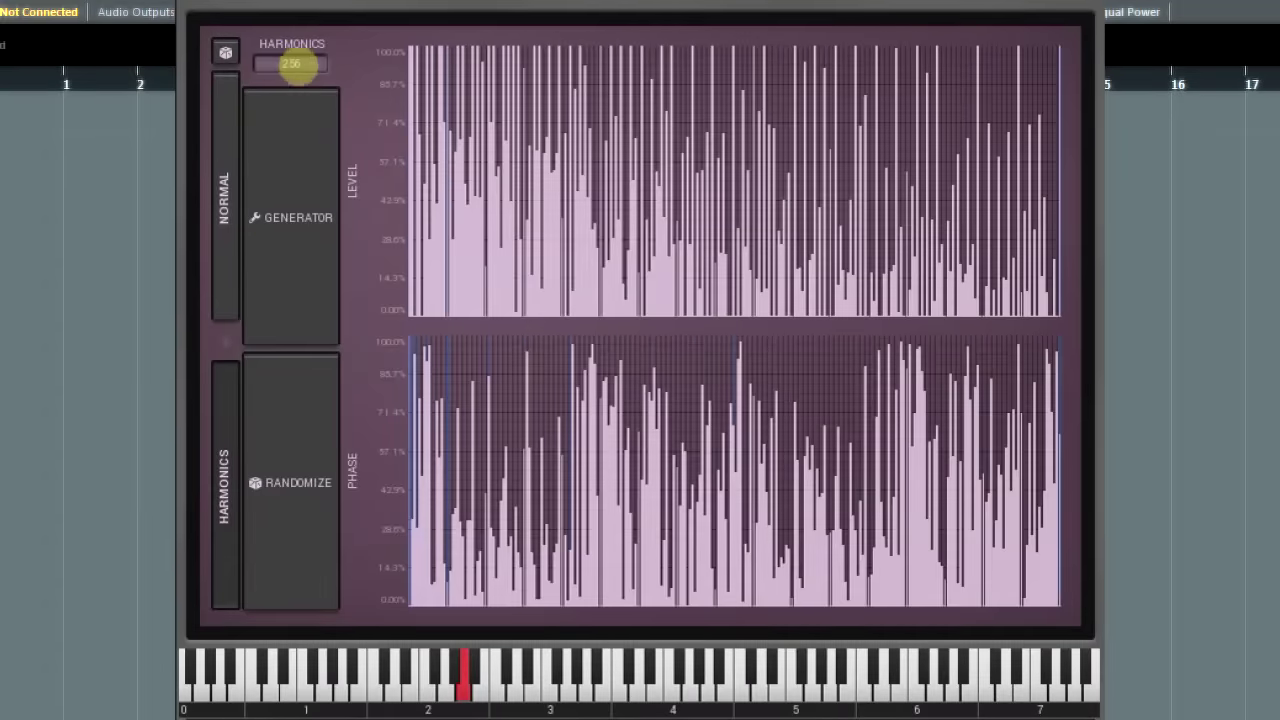
pyautogui.click(292, 570)
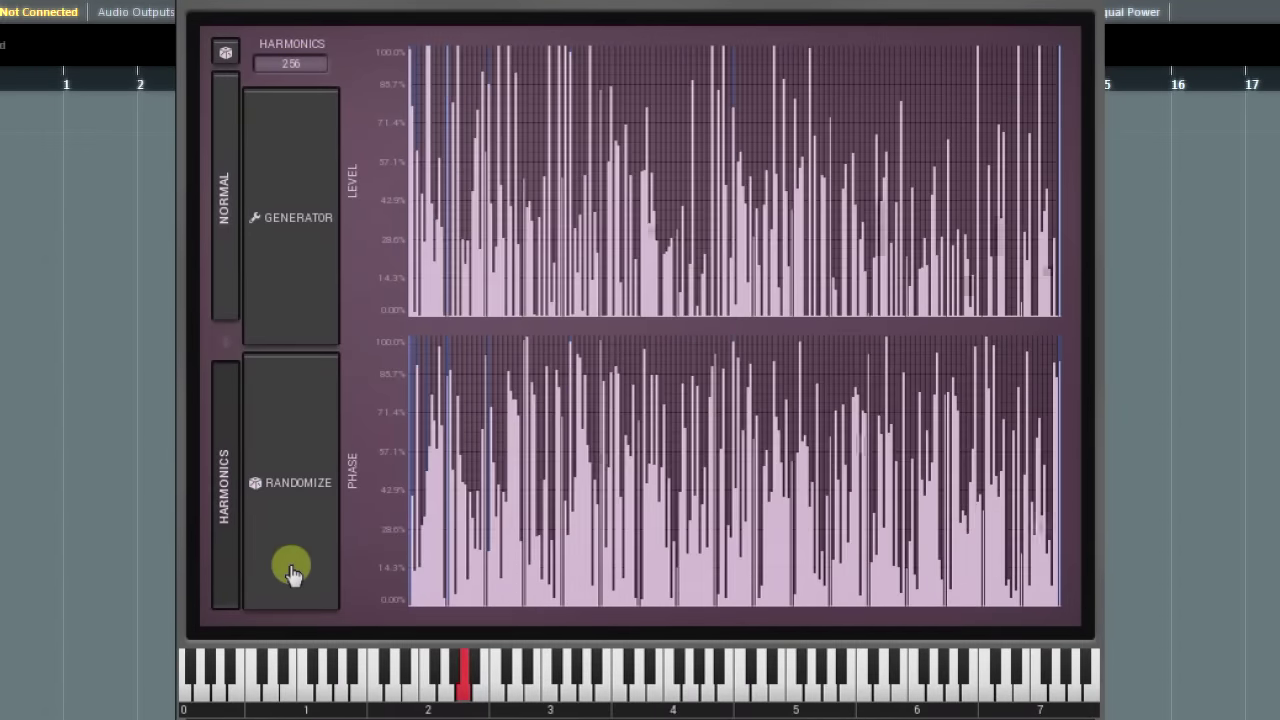
pyautogui.click(292, 570)
pyautogui.click(292, 570)
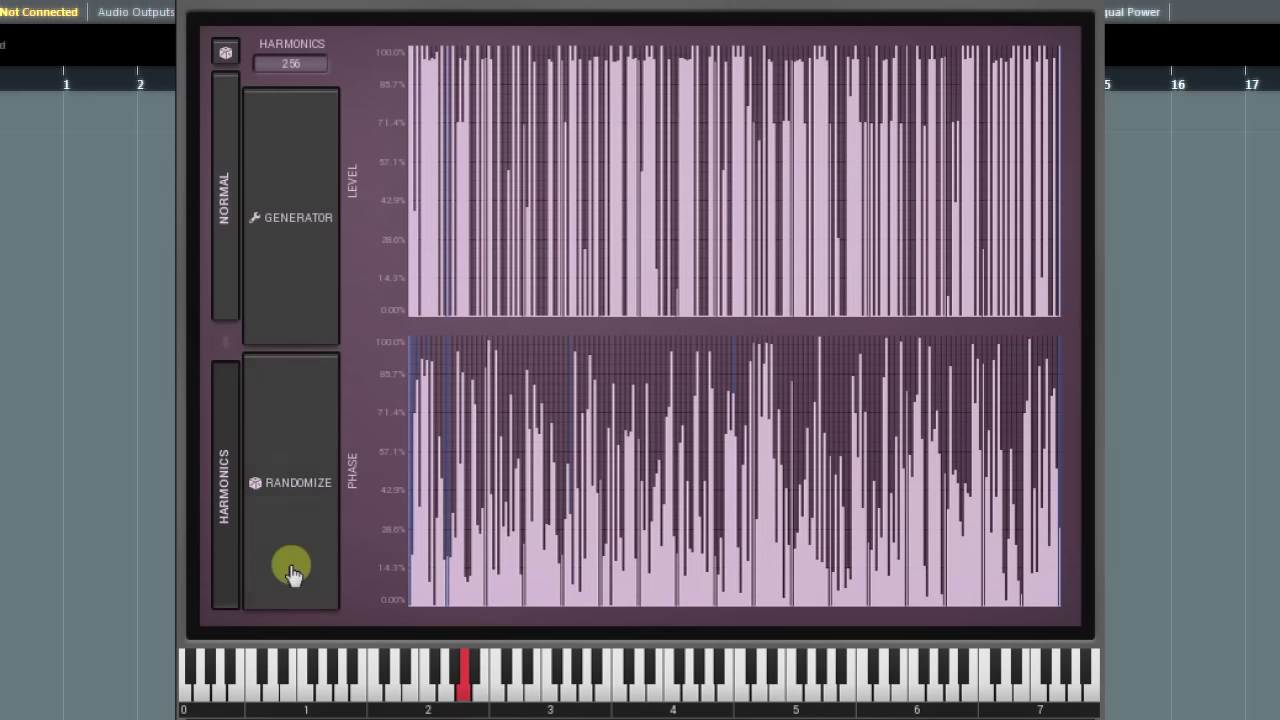
pyautogui.click(292, 570)
pyautogui.click(292, 570)
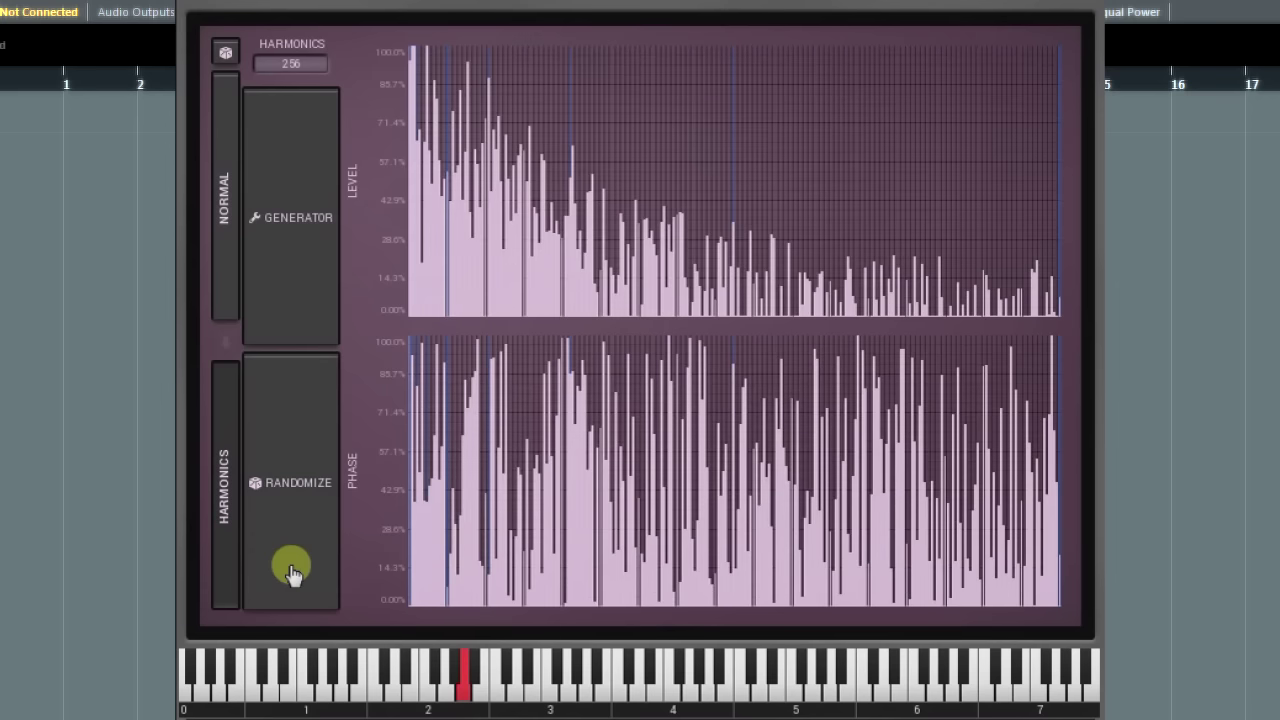
pyautogui.click(292, 570)
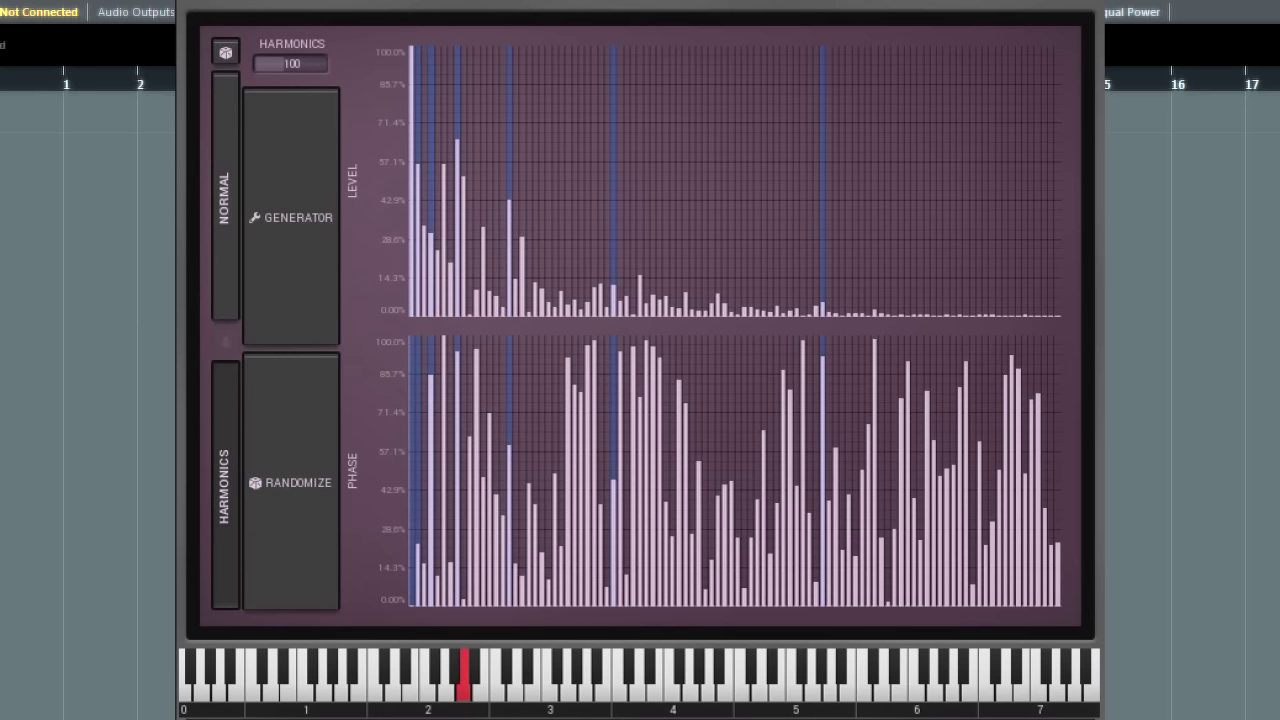
# Step: In the Harmonics Generator, sweep Harmonicity up to 100%, then down to -100%
pyautogui.click(275, 272)
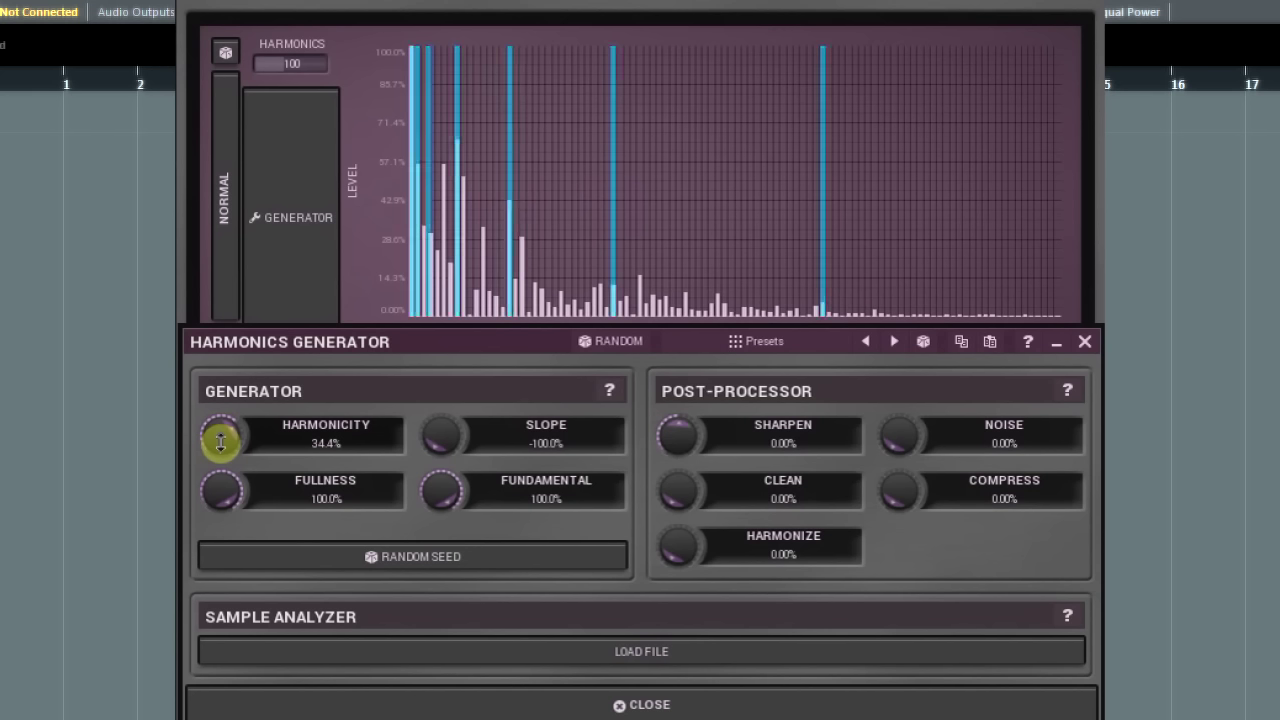
pyautogui.moveTo(220, 440); pyautogui.dragTo(220, 380)
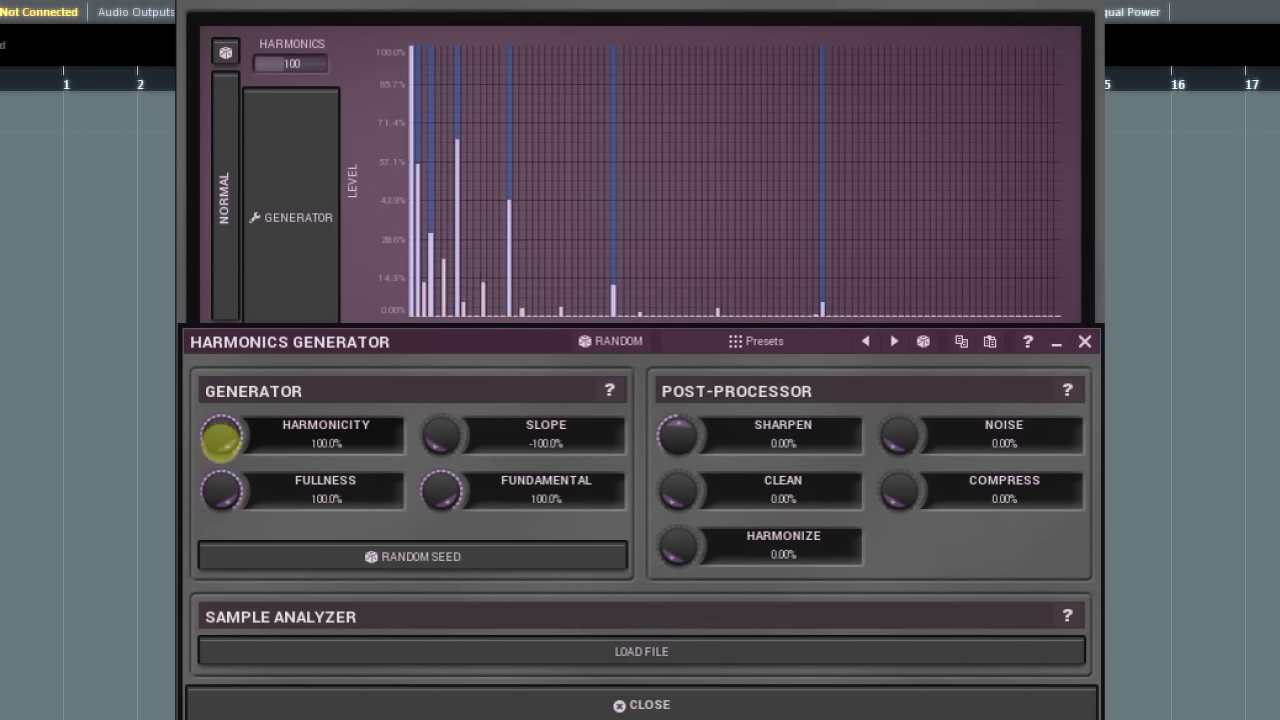
pyautogui.moveTo(220, 438); pyautogui.dragTo(221, 452)
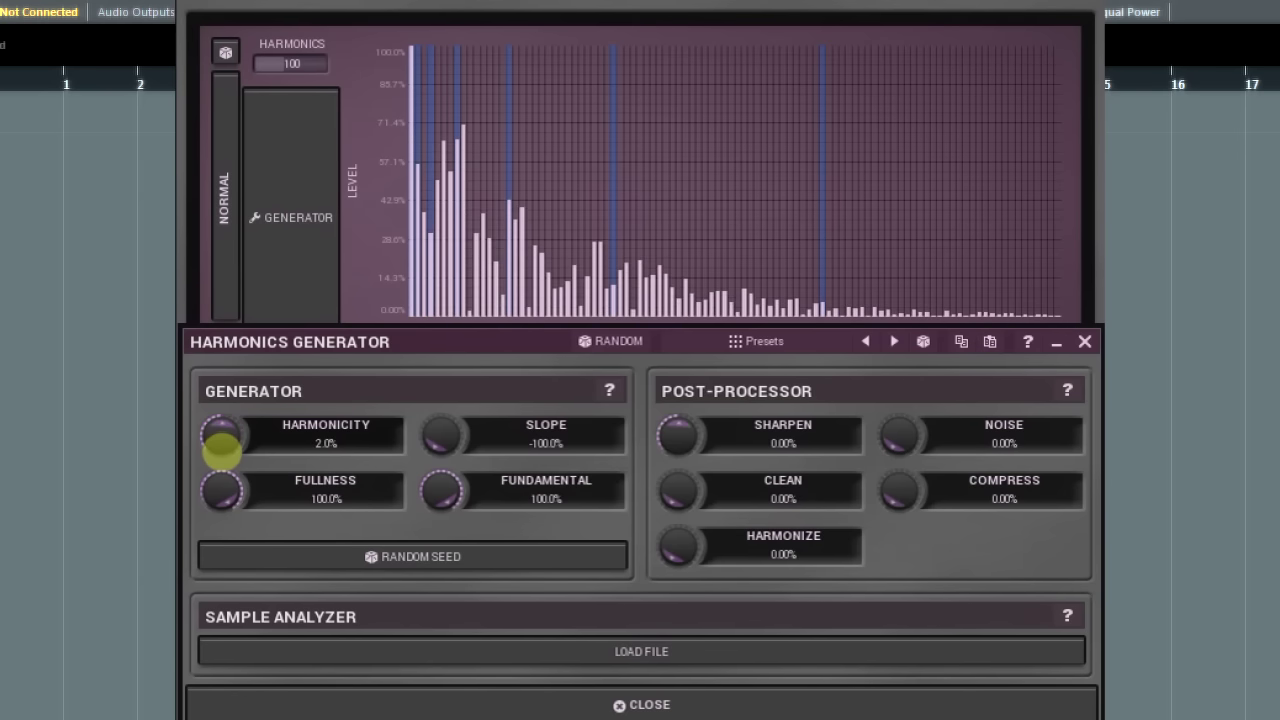
pyautogui.moveTo(221, 452)
pyautogui.mouseDown()
pyautogui.moveTo(220, 434)
pyautogui.moveTo(226, 460)
pyautogui.mouseUp()
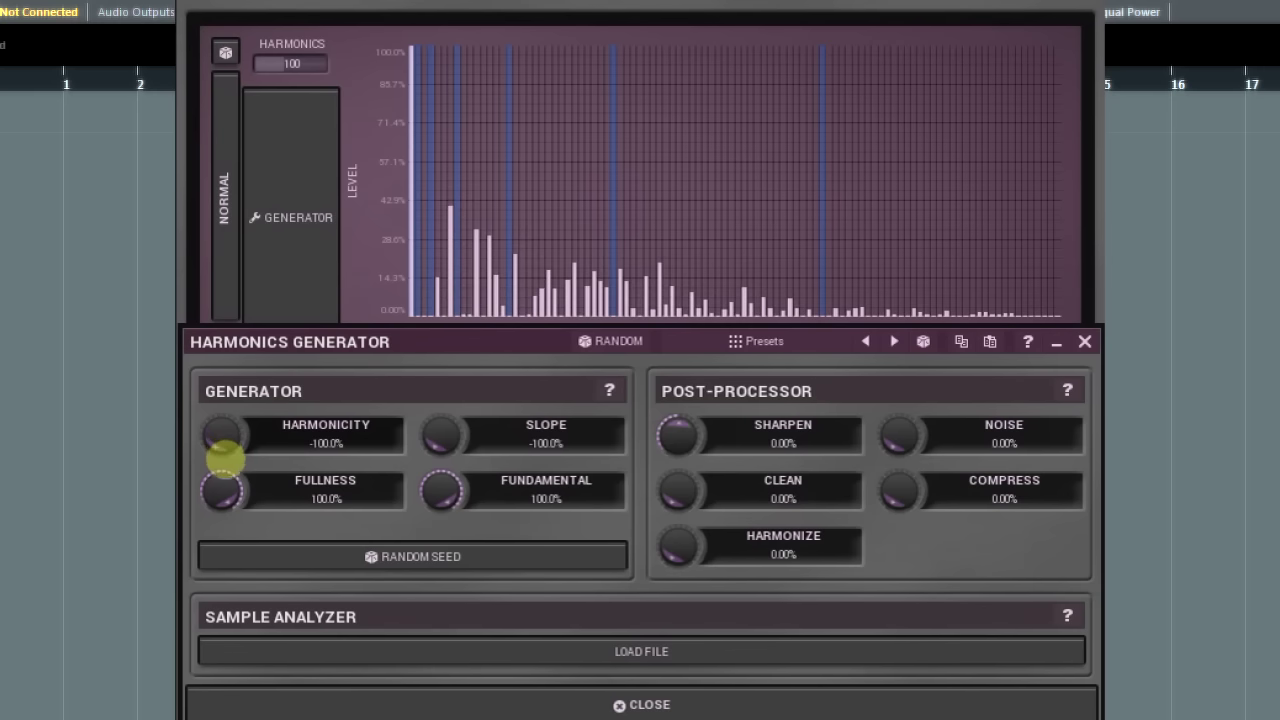
# Step: Reset Harmonicity to 50% and raise the Slope toward the higher harmonics
pyautogui.doubleClick(224, 456)
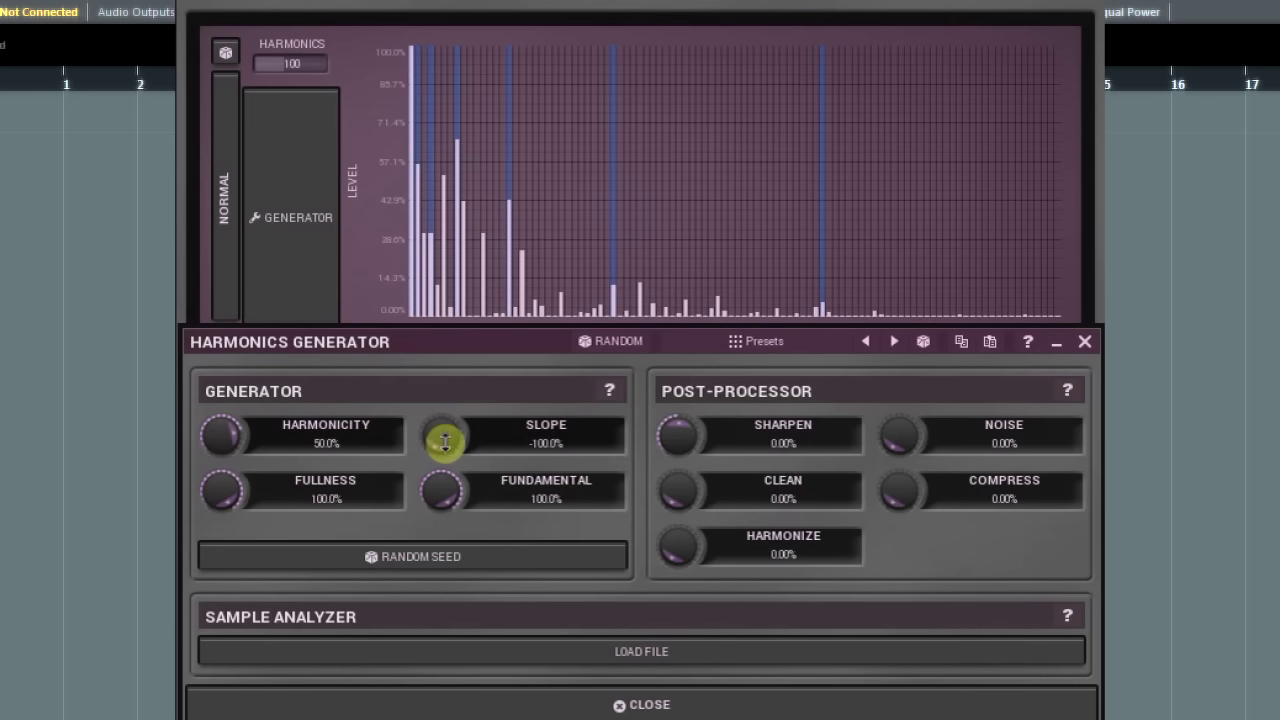
pyautogui.moveTo(445, 441); pyautogui.dragTo(446, 450)
pyautogui.moveTo(443, 440); pyautogui.dragTo(443, 441)
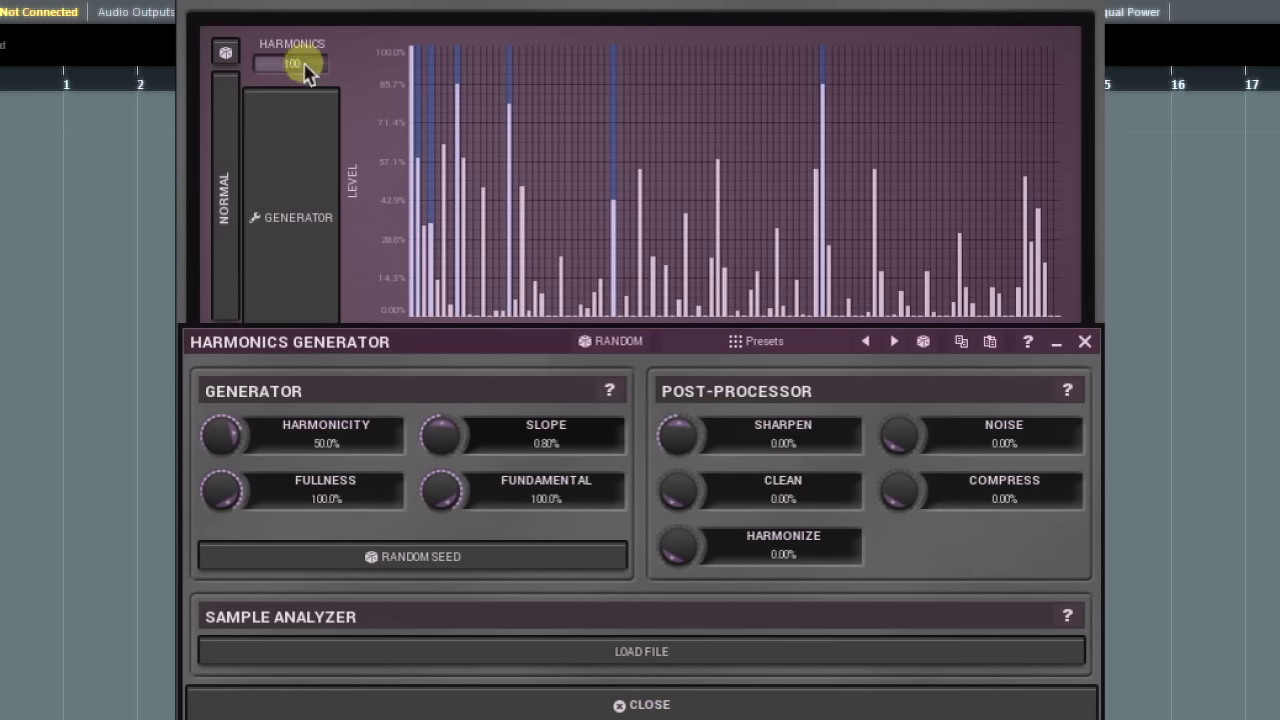
# Step: Raise the harmonic count, then reduce it to 86, leaving Slope at -100%
pyautogui.moveTo(300, 63); pyautogui.dragTo(300, 44)
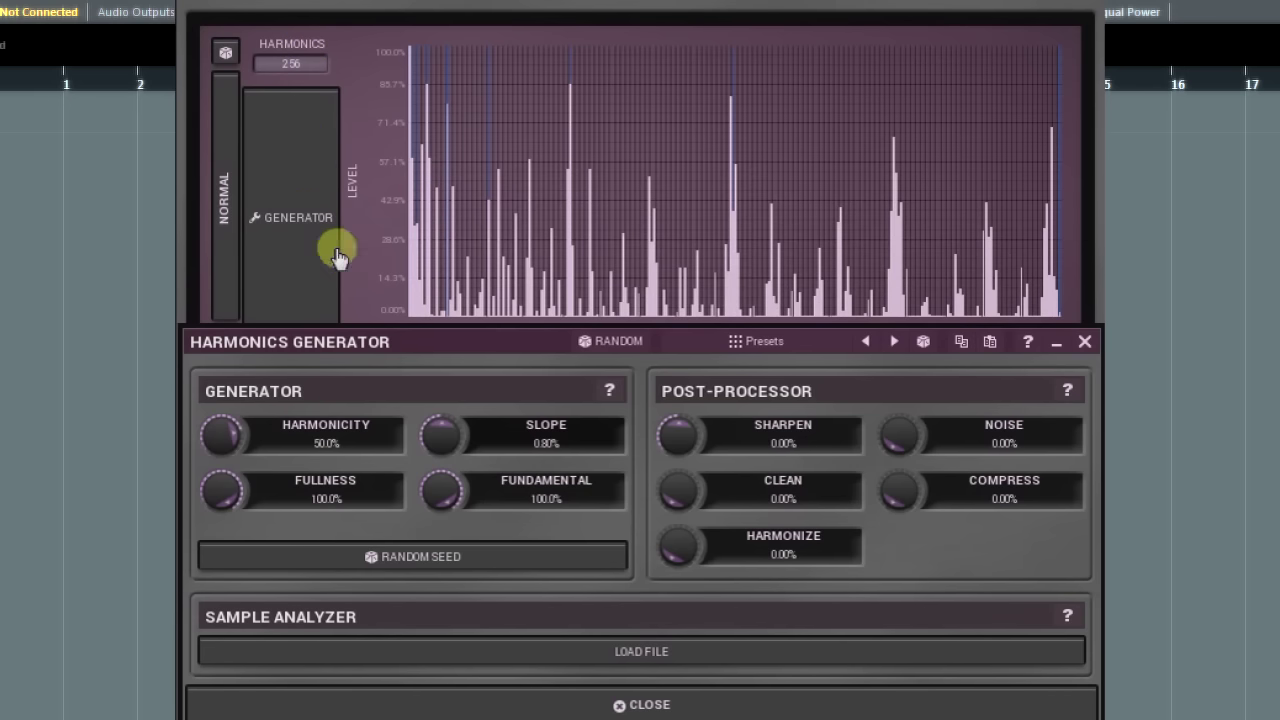
pyautogui.click(433, 445)
pyautogui.moveTo(433, 437); pyautogui.dragTo(432, 461)
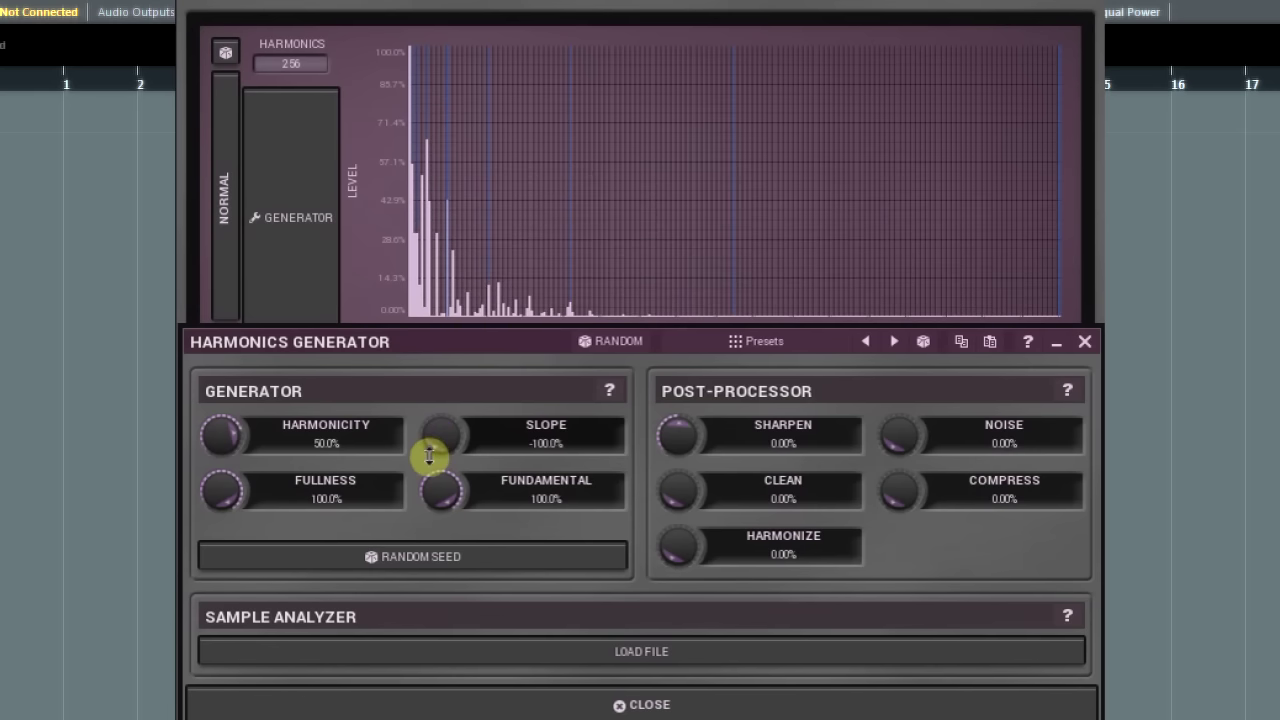
pyautogui.moveTo(313, 64)
pyautogui.mouseDown()
pyautogui.moveTo(314, 44)
pyautogui.moveTo(320, 57)
pyautogui.mouseUp()
# Step: Settle on 86 harmonics, then lower Fullness and the Fundamental level
pyautogui.click(228, 500)
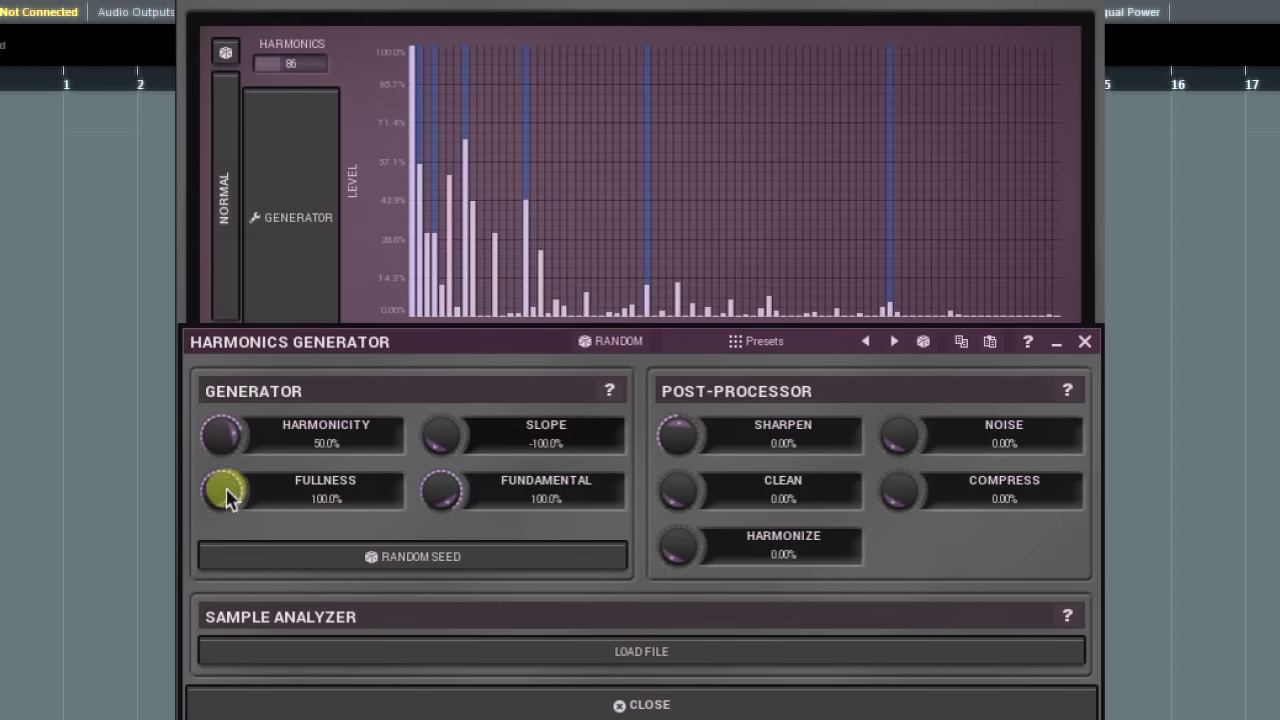
pyautogui.moveTo(222, 503)
pyautogui.mouseDown()
pyautogui.moveTo(222, 600)
pyautogui.moveTo(222, 502)
pyautogui.mouseUp()
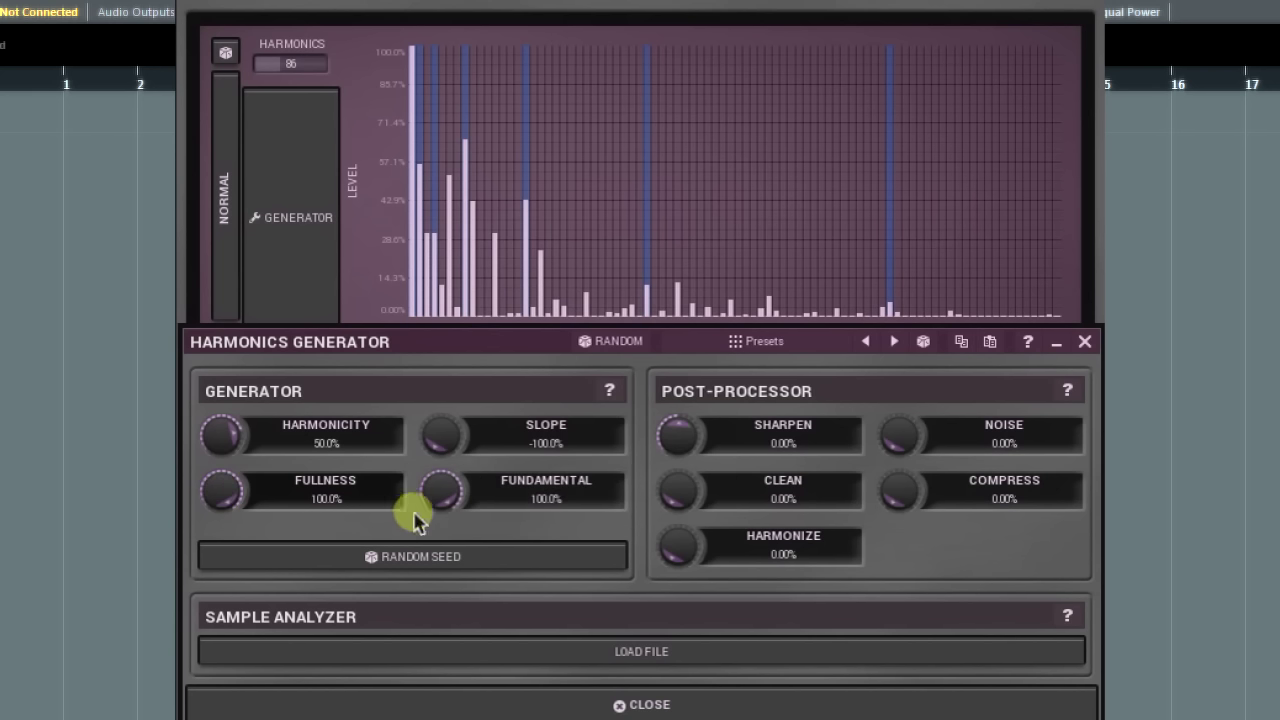
pyautogui.moveTo(438, 490); pyautogui.dragTo(441, 502)
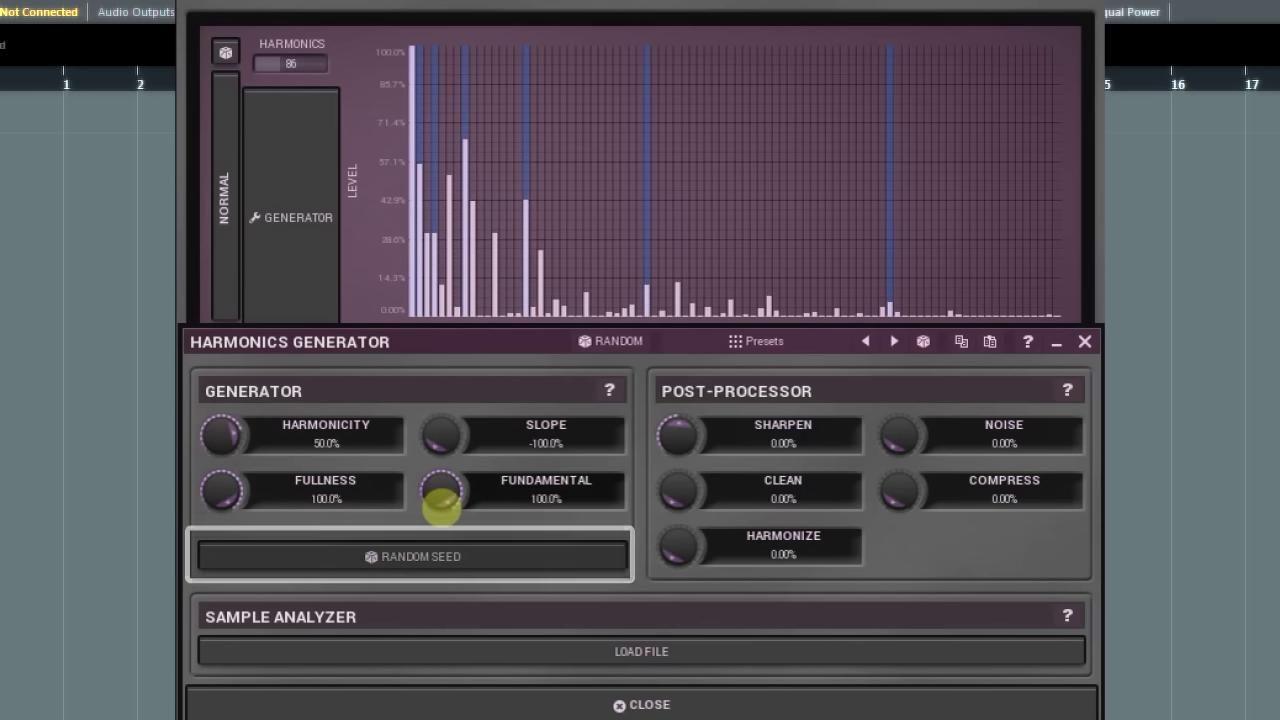
# Step: Reroll the random seed six times for a new harmonic level pattern
pyautogui.click(407, 566)
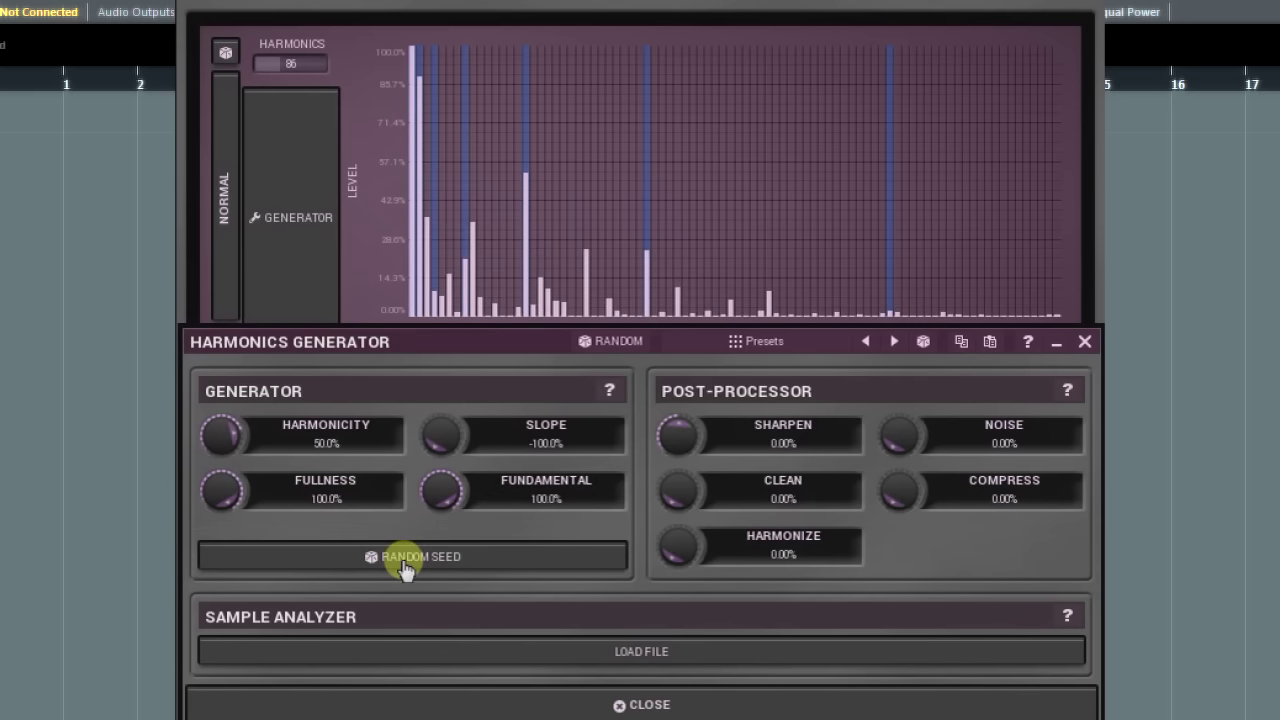
pyautogui.click(407, 566)
pyautogui.click(407, 566)
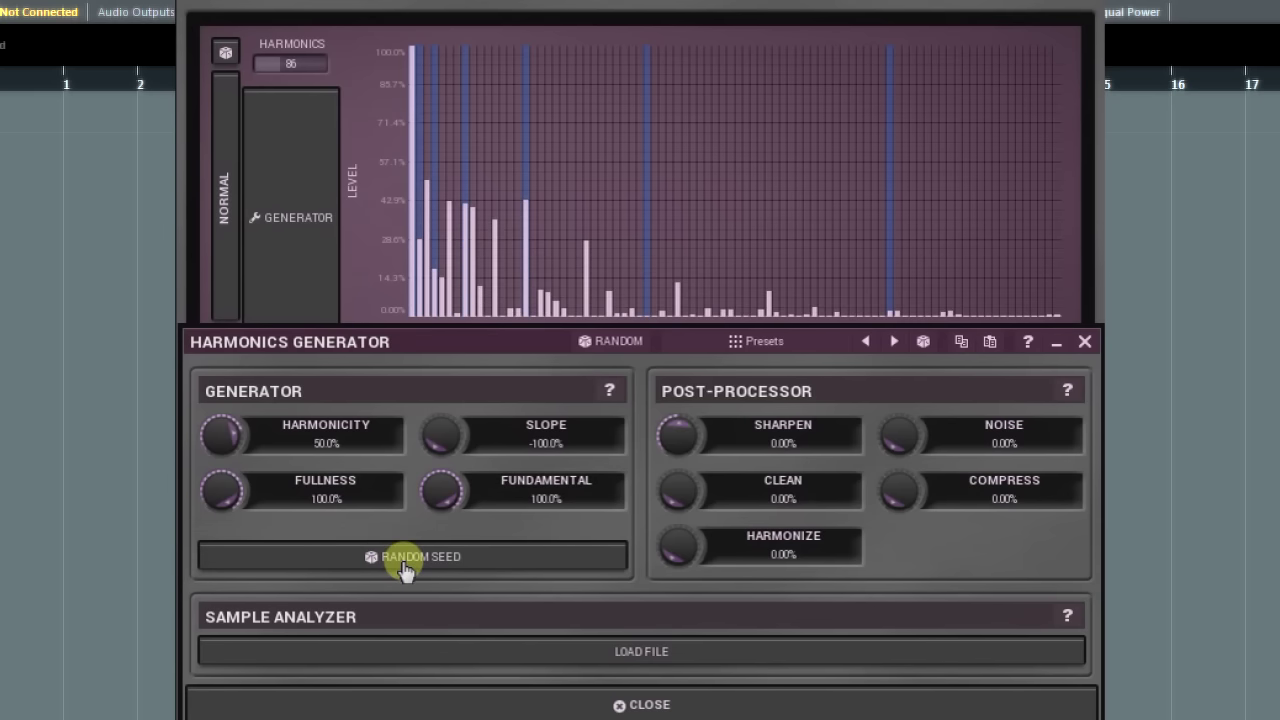
pyautogui.click(405, 566)
pyautogui.click(405, 566)
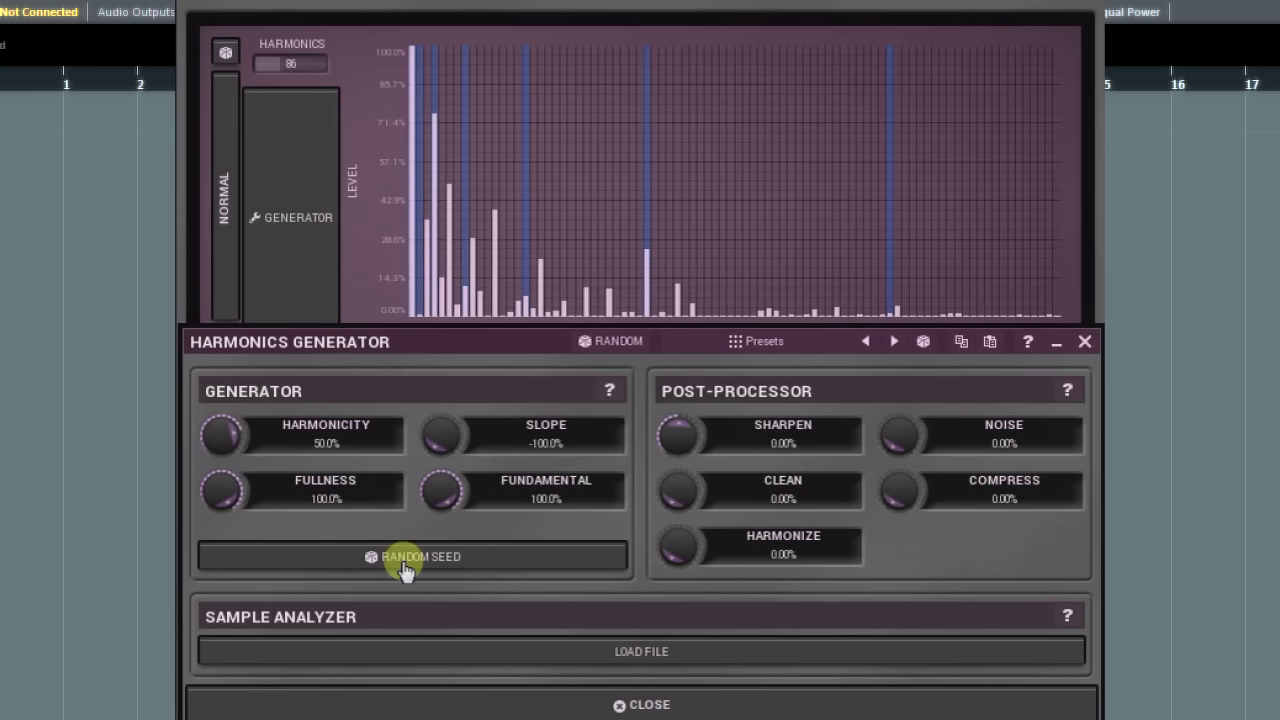
pyautogui.click(405, 566)
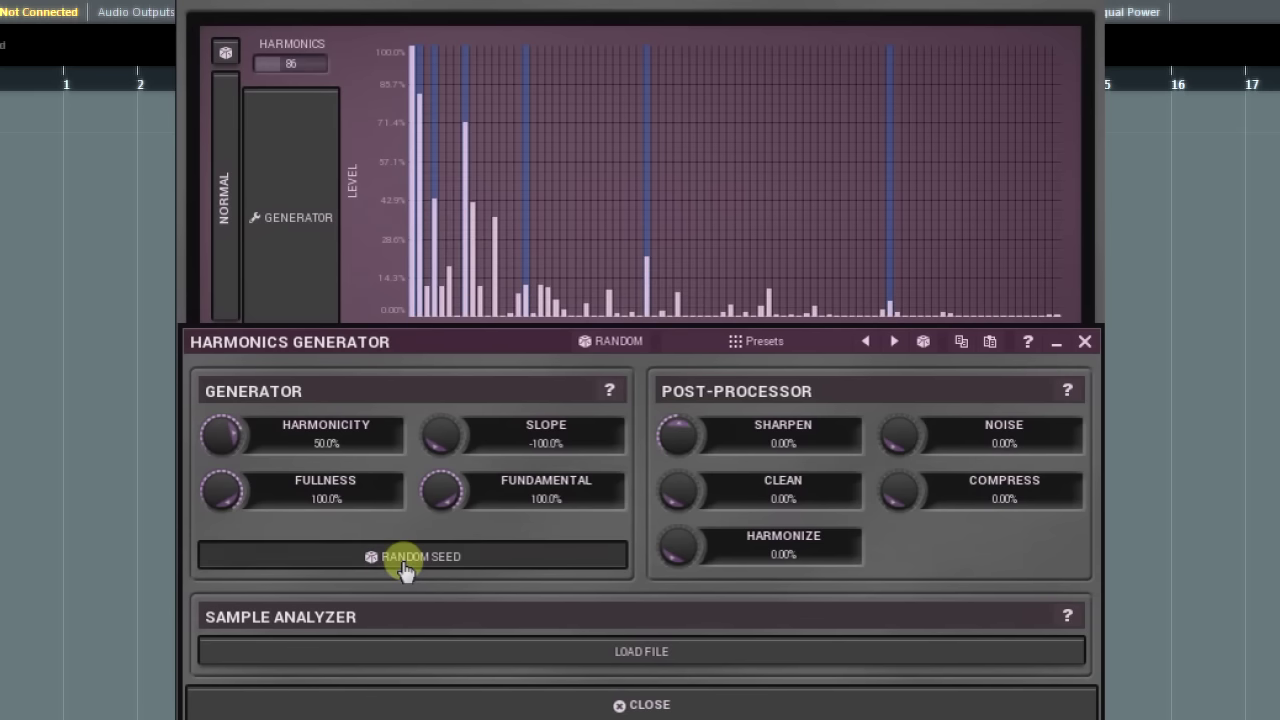
# Step: Close the generator and randomize the harmonic levels and phases five times
pyautogui.click(388, 708)
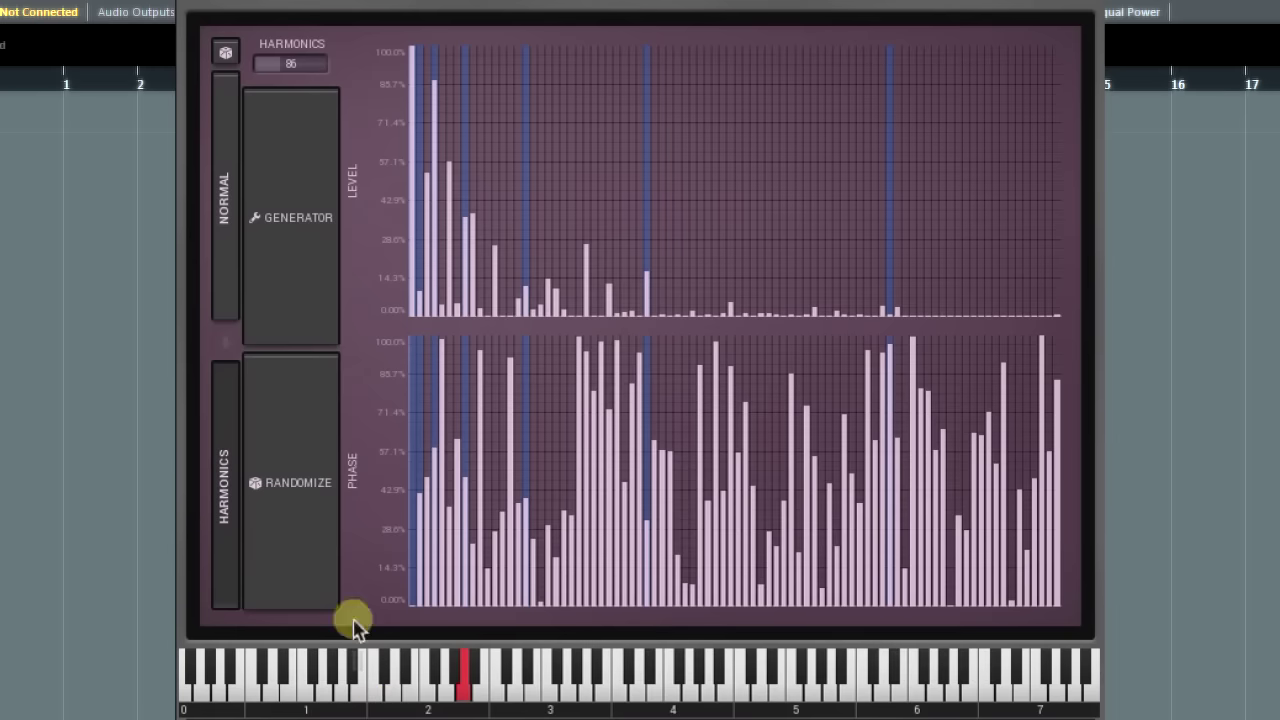
pyautogui.click(291, 531)
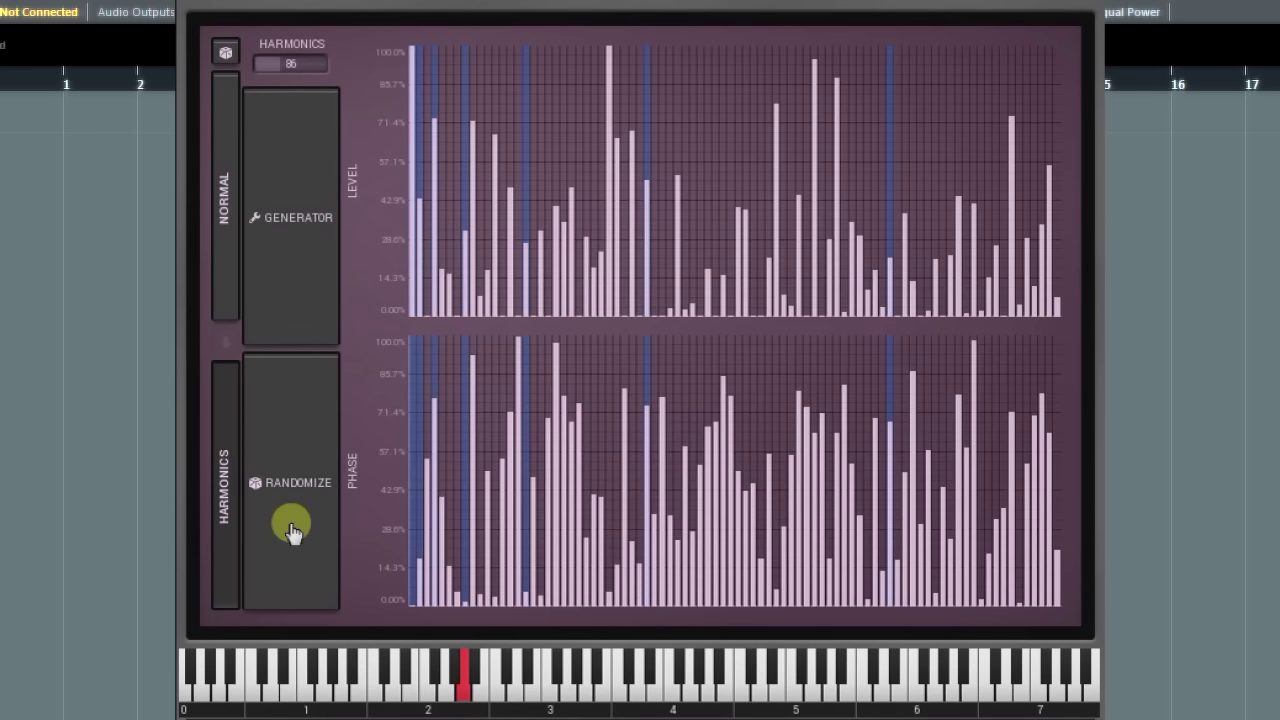
pyautogui.click(291, 531)
pyautogui.click(297, 300)
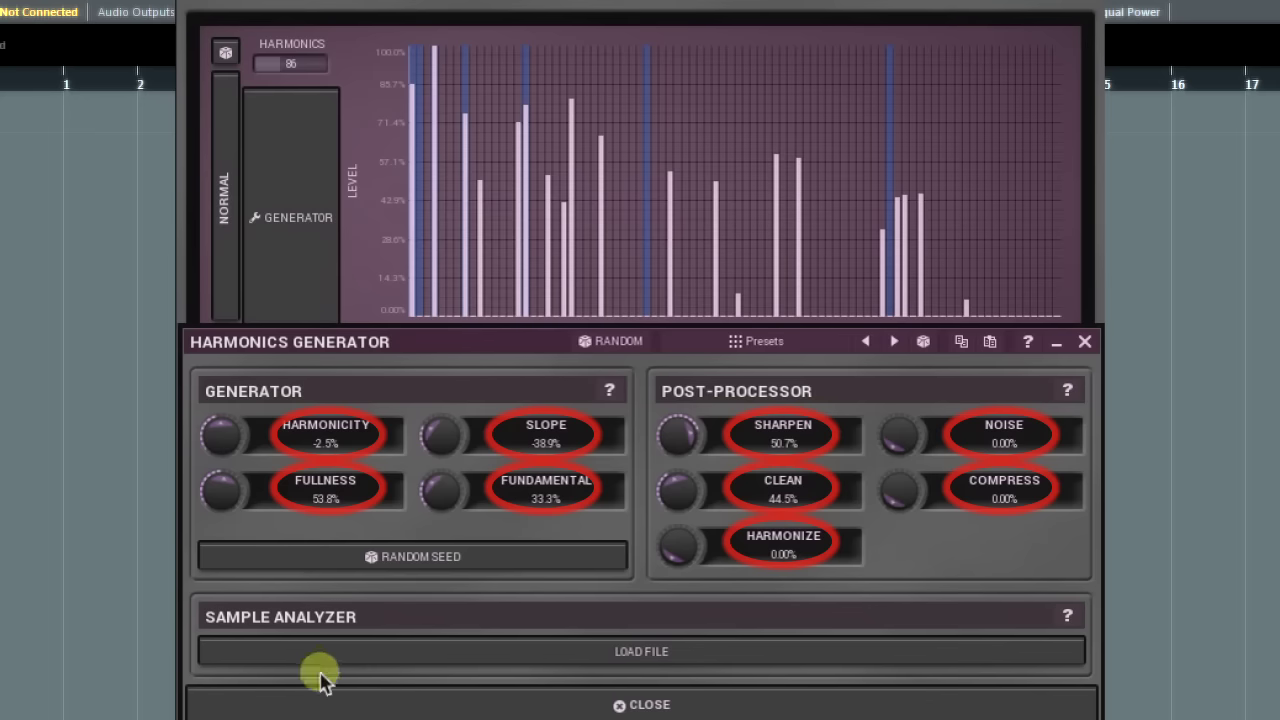
pyautogui.click(322, 700)
pyautogui.click(306, 518)
# Step: Inspect the randomized generator settings, randomize again, ending at Harmonicity 91.3%, Slope -52.7%
pyautogui.click(306, 296)
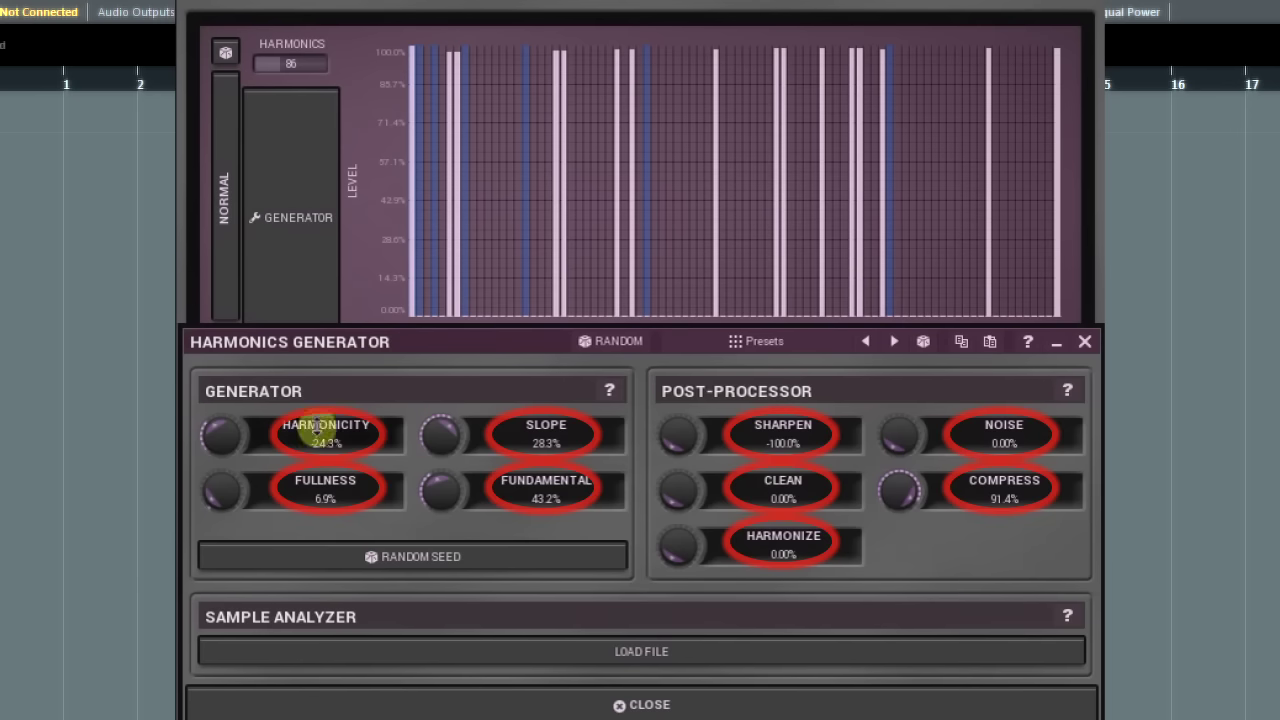
pyautogui.click(343, 700)
pyautogui.click(303, 482)
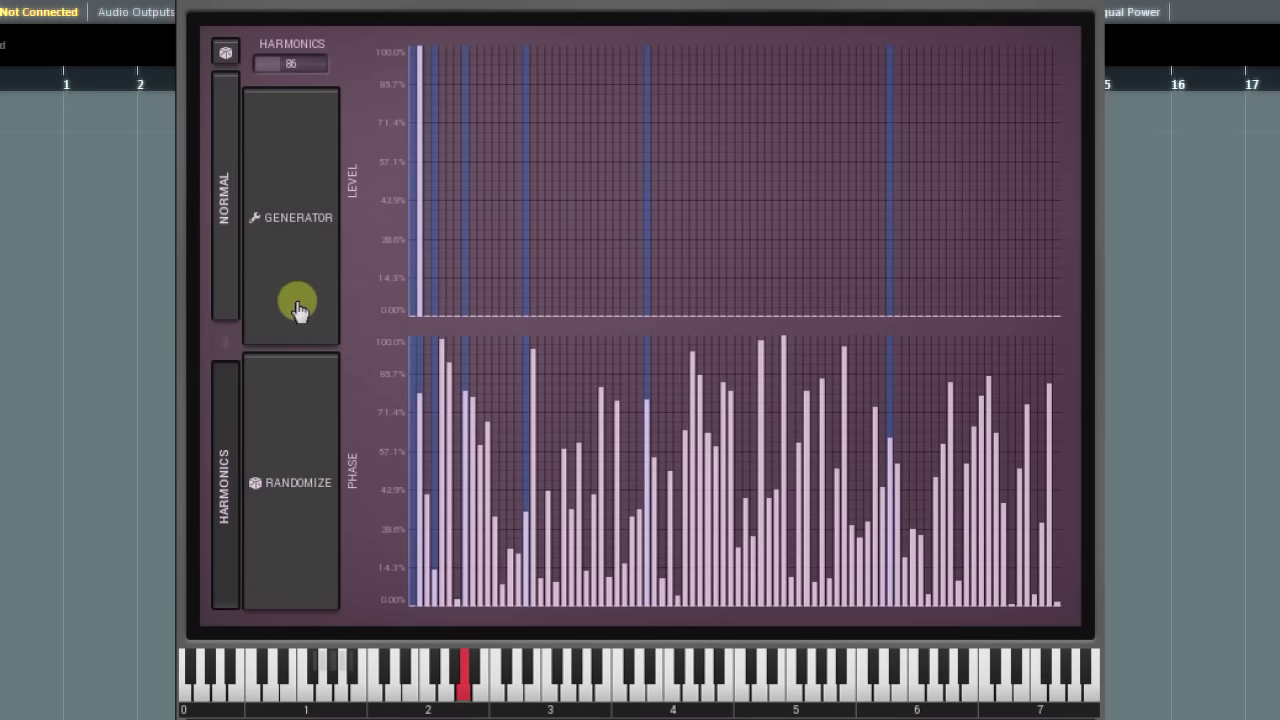
pyautogui.click(297, 306)
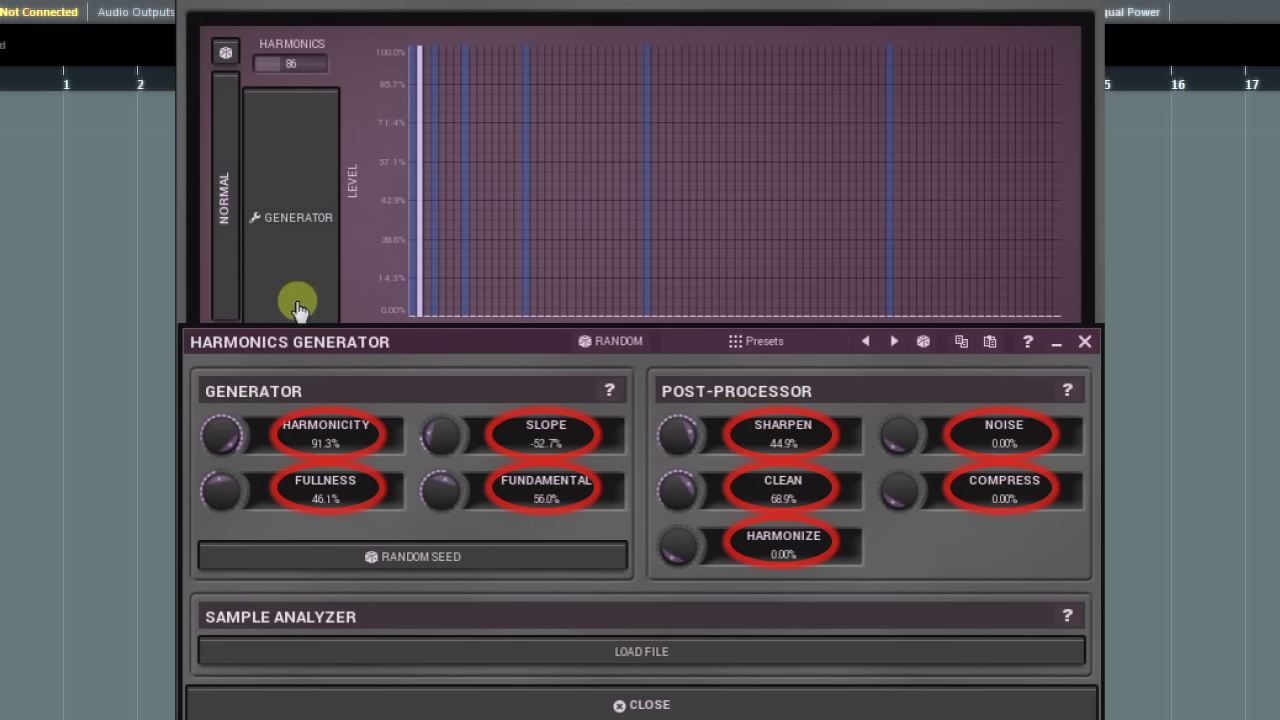
pyautogui.click(372, 708)
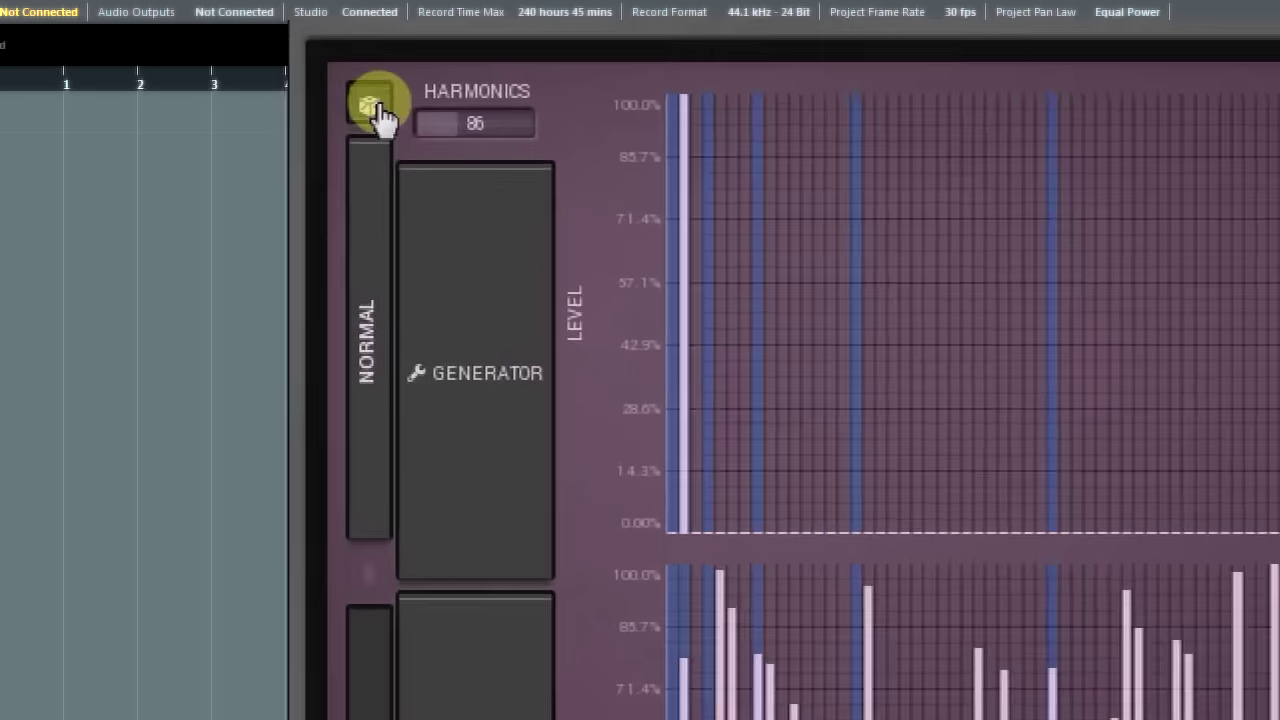
# Step: Re-randomize the oscillator five times until it returns to harmonics mode with 64 harmonics
pyautogui.click(372, 106)
pyautogui.click(372, 106)
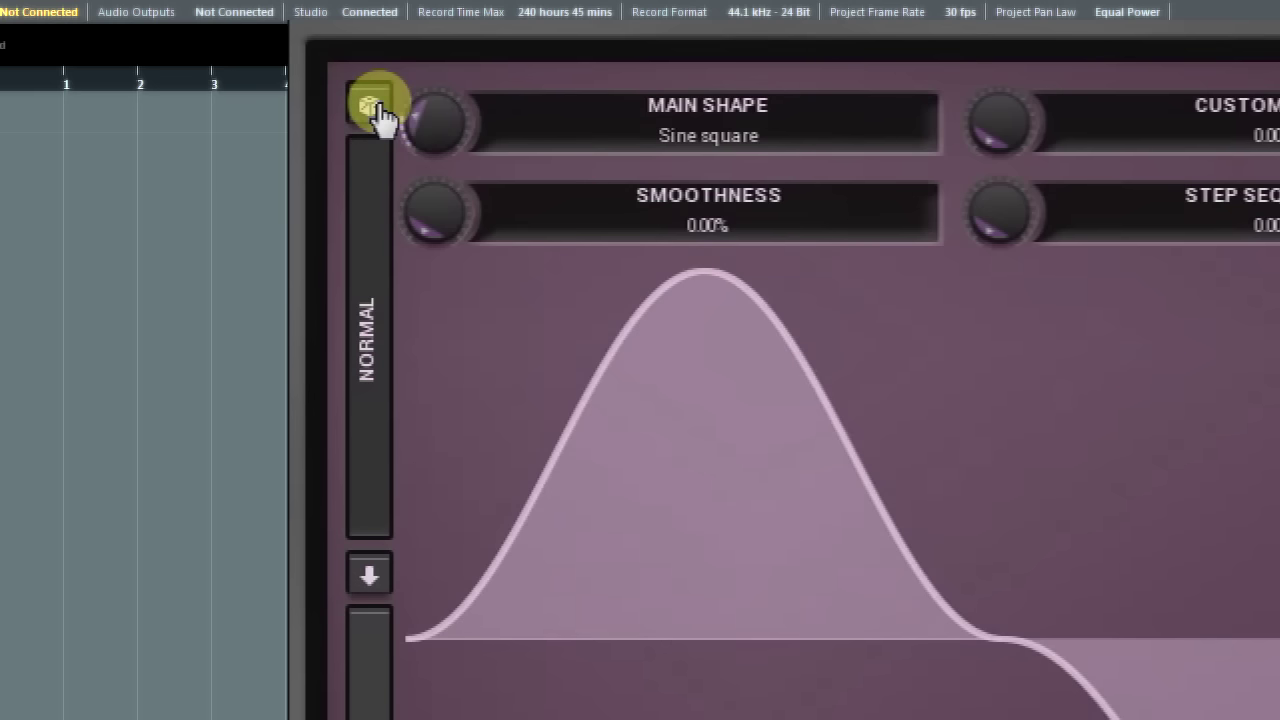
pyautogui.click(372, 106)
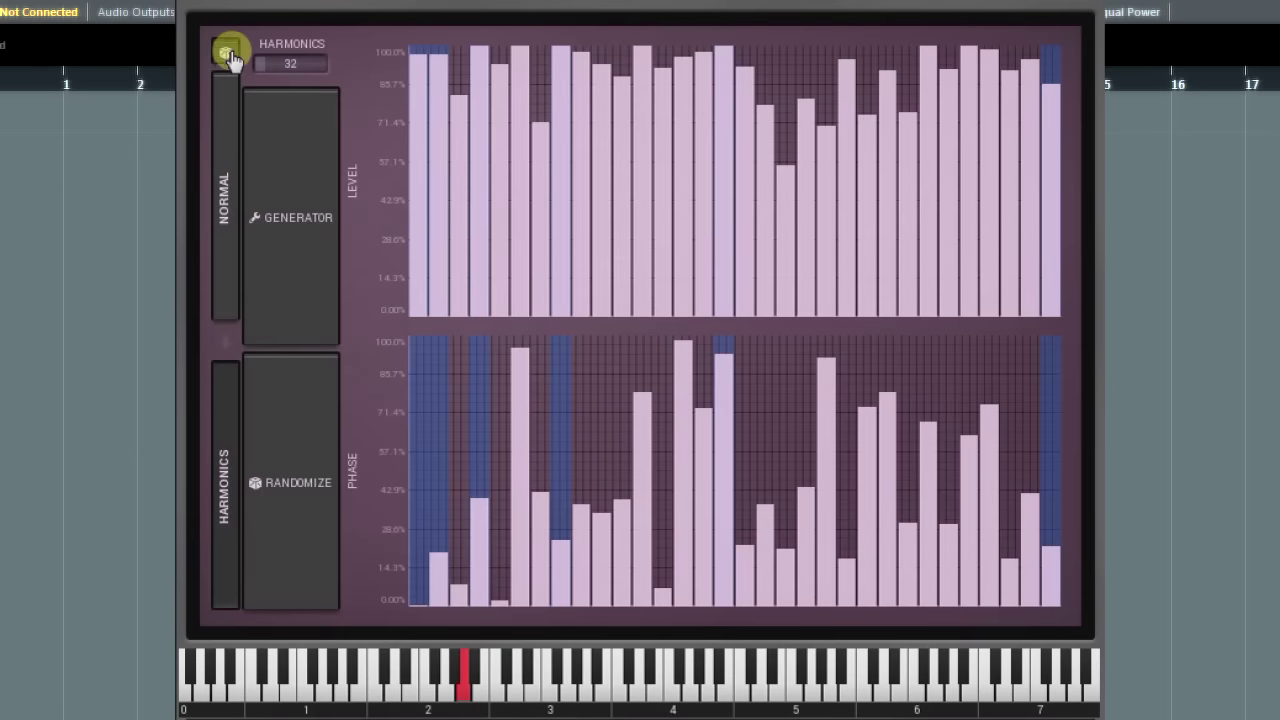
pyautogui.click(228, 55)
pyautogui.click(228, 55)
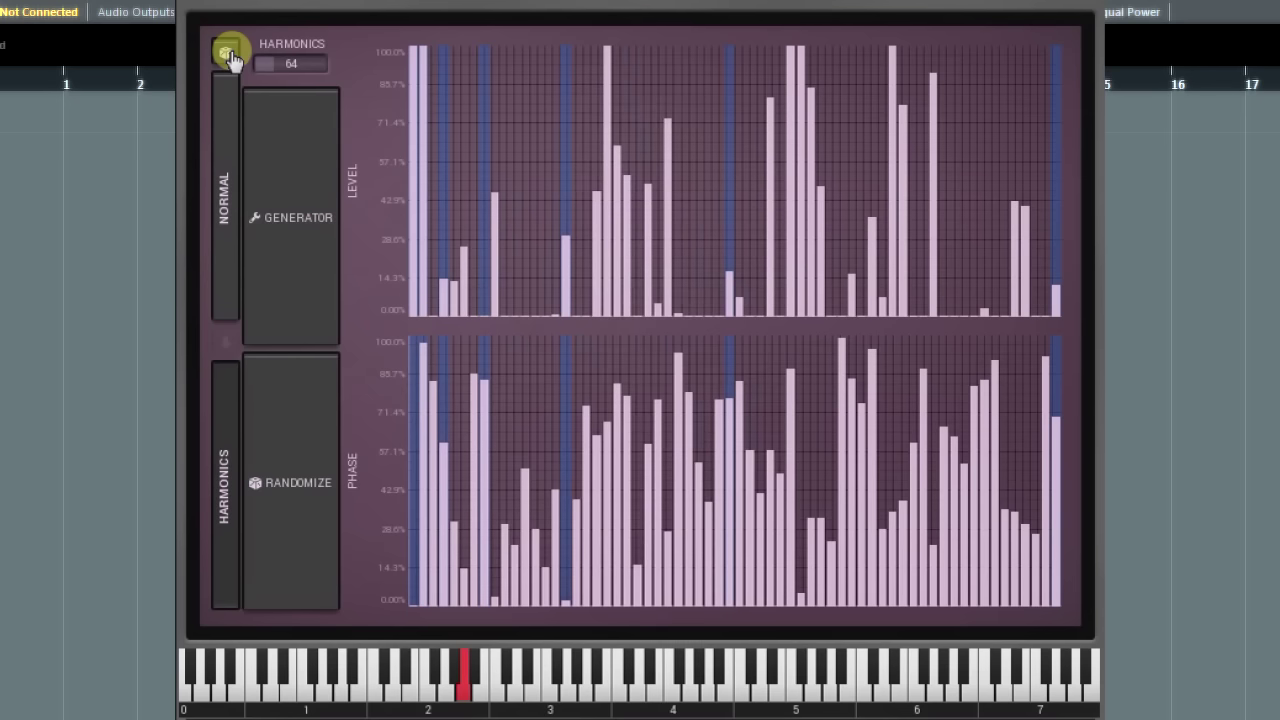
# Step: Open the harmonics generator, move its panel to the top, and browse Crash Mono Samples to 1SA CYMB.wav
pyautogui.click(266, 308)
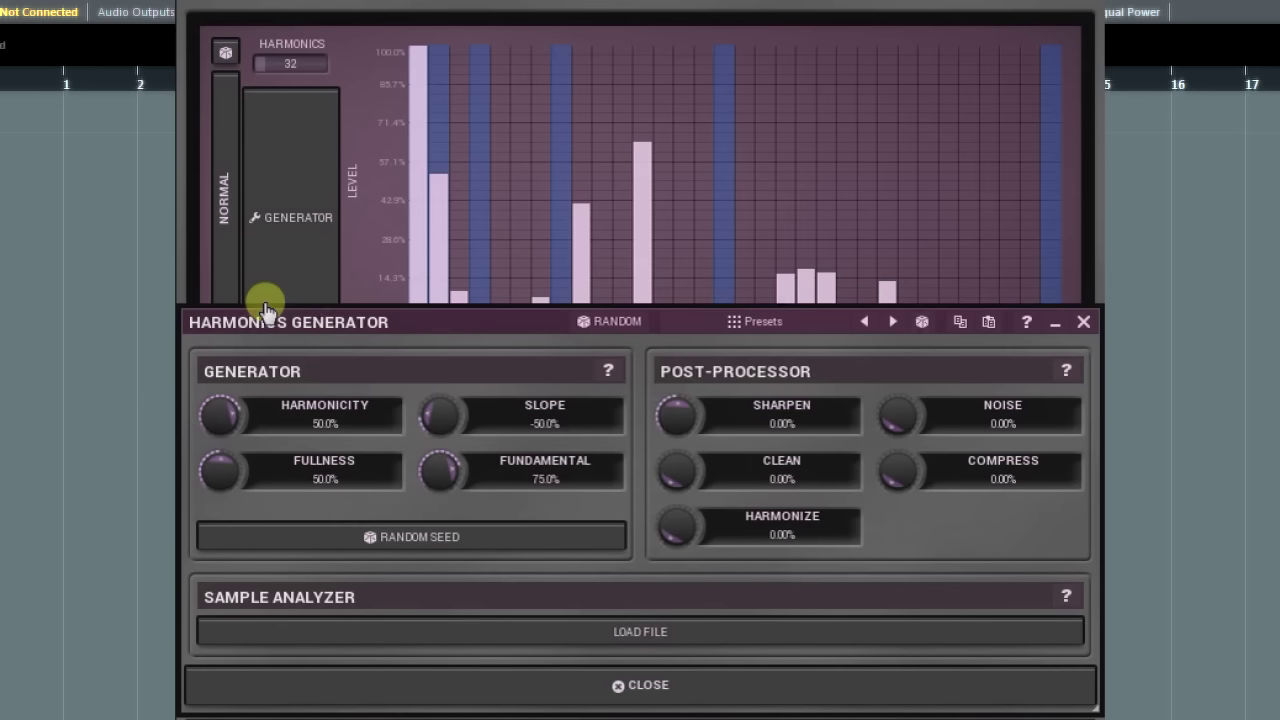
pyautogui.moveTo(394, 323); pyautogui.dragTo(395, 20)
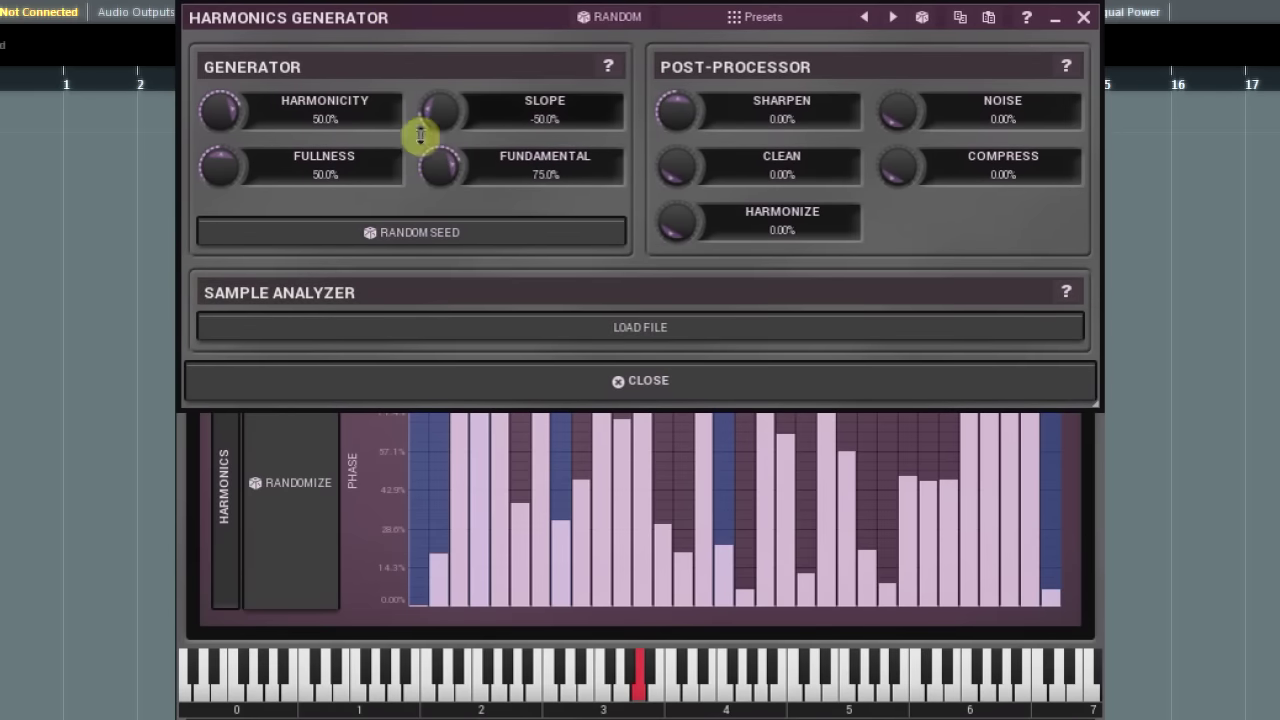
pyautogui.click(443, 330)
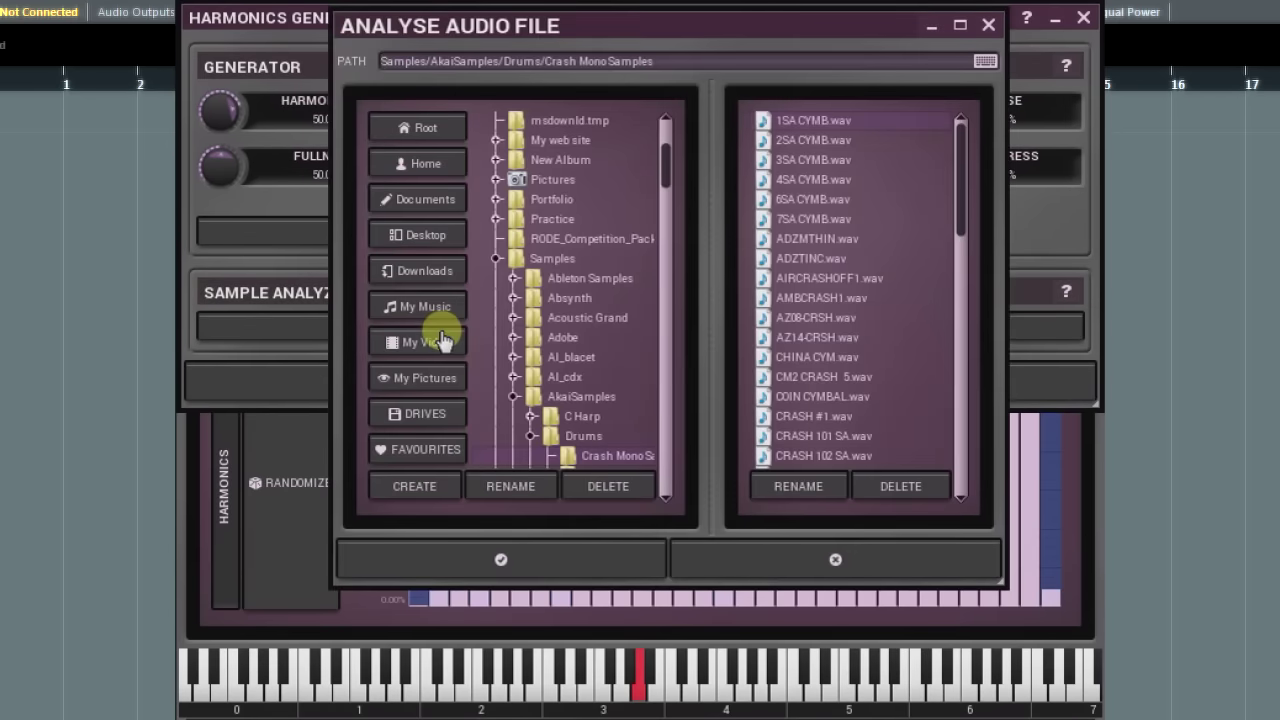
pyautogui.click(770, 125)
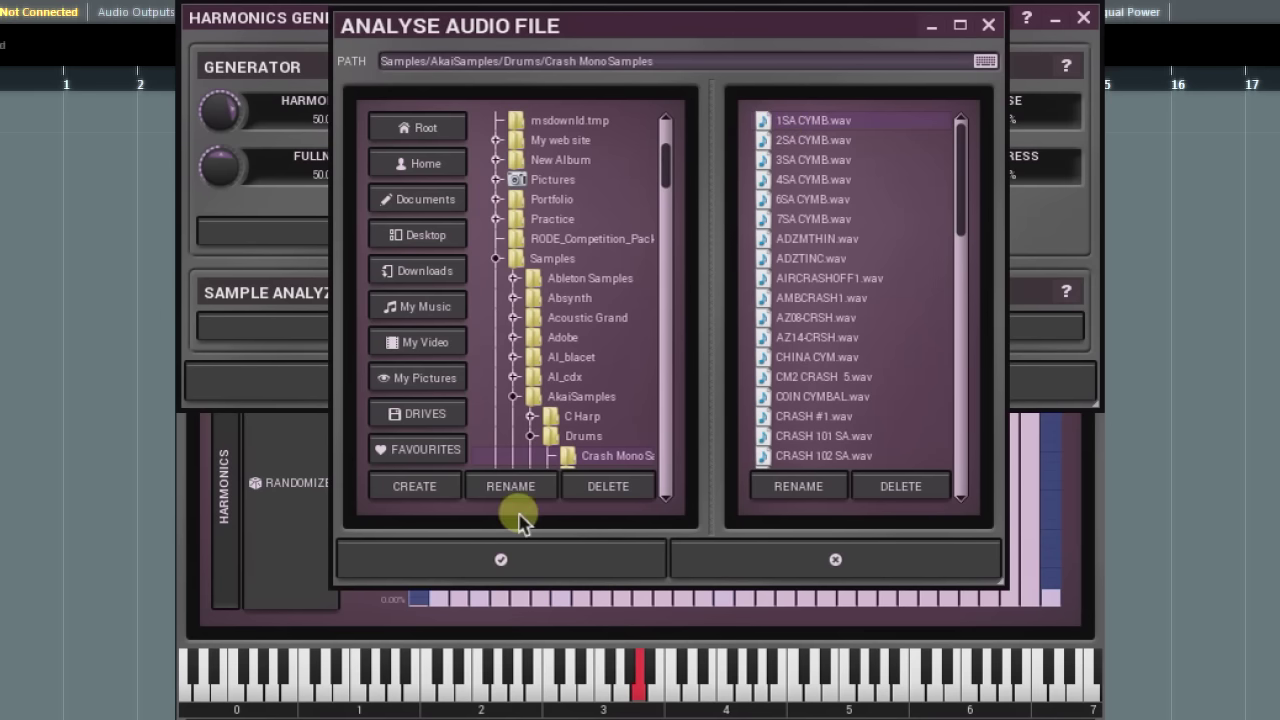
# Step: Load the 1SA CYMB.wav cymbal sample and zoom into its waveform
pyautogui.click(503, 560)
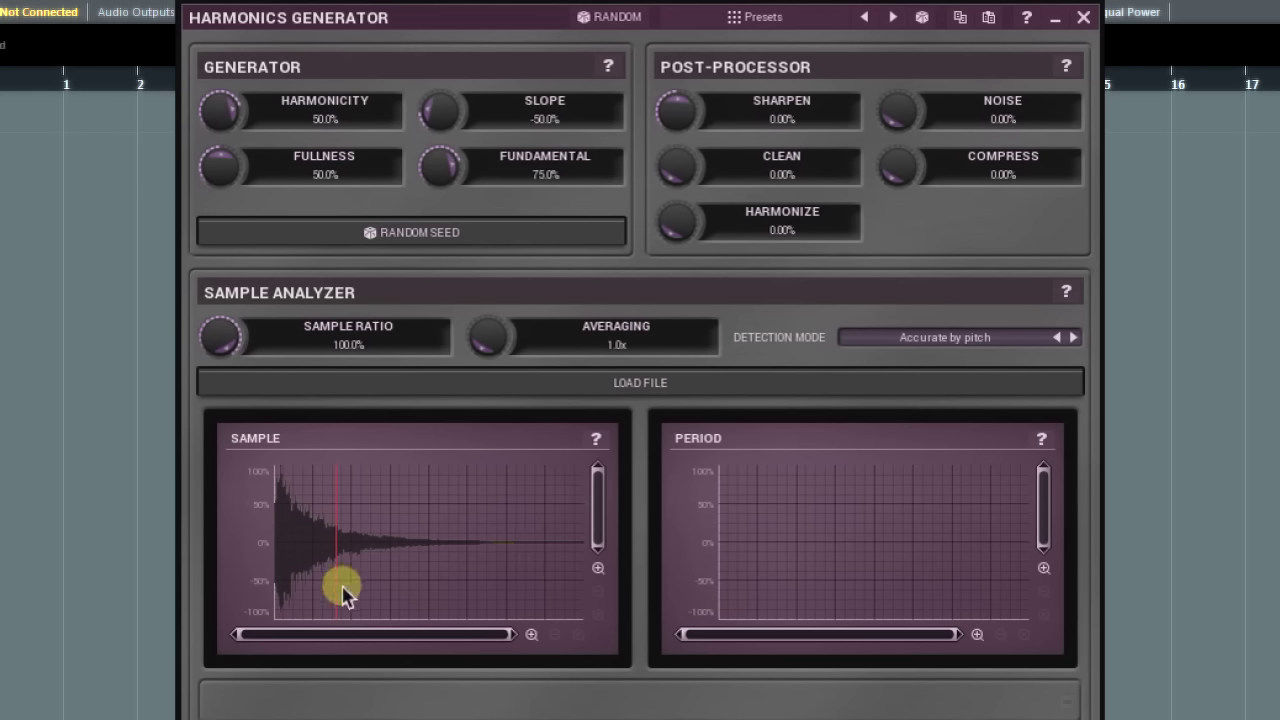
pyautogui.moveTo(334, 586); pyautogui.dragTo(320, 605)
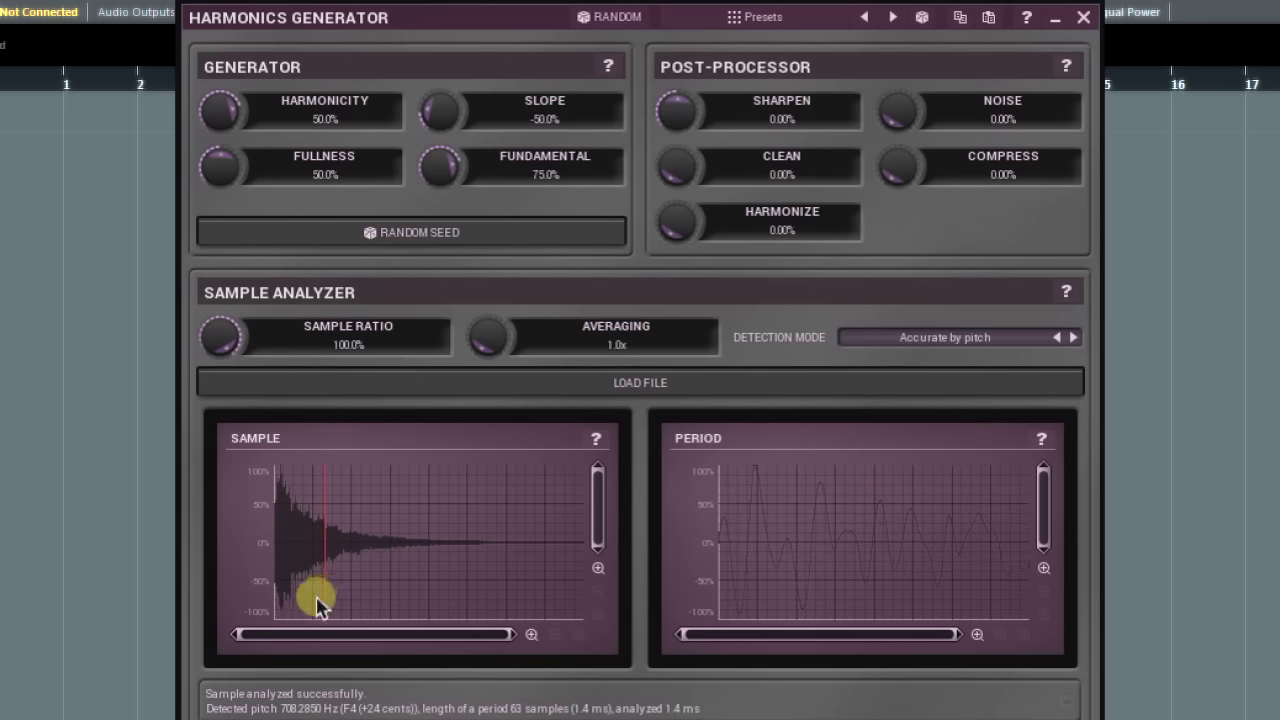
pyautogui.click(532, 636)
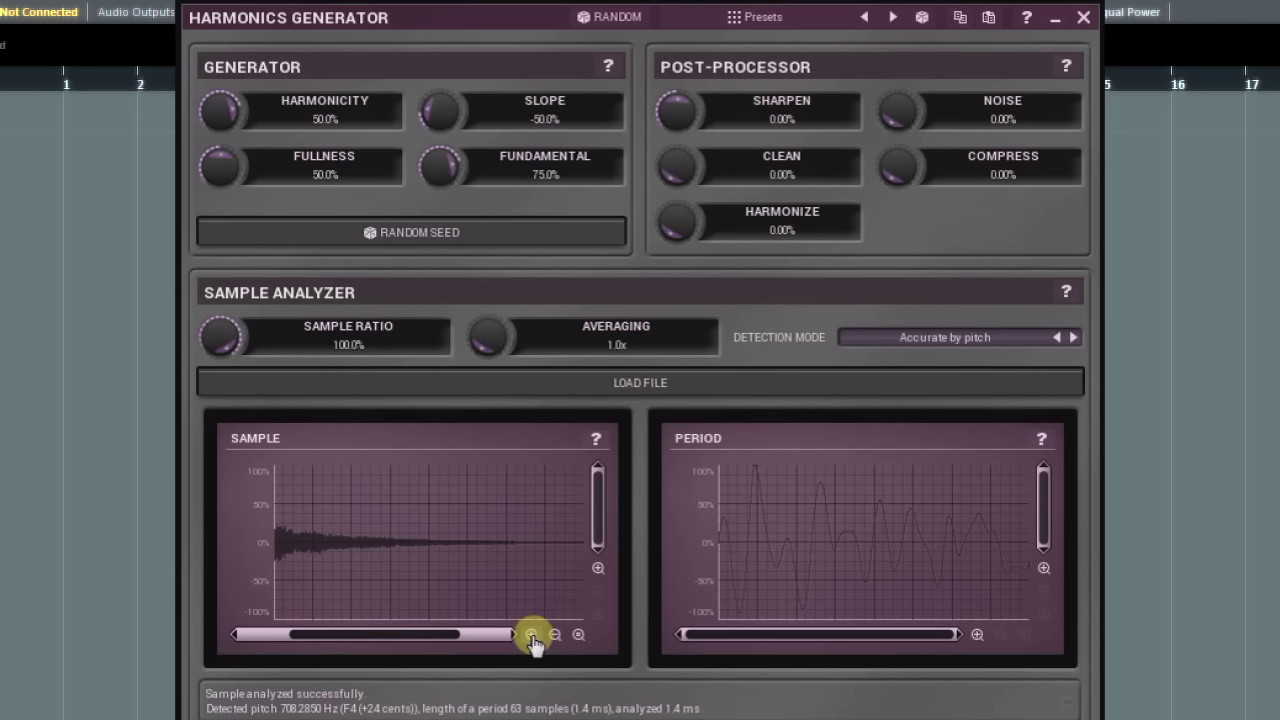
pyautogui.click(532, 636)
pyautogui.click(386, 636)
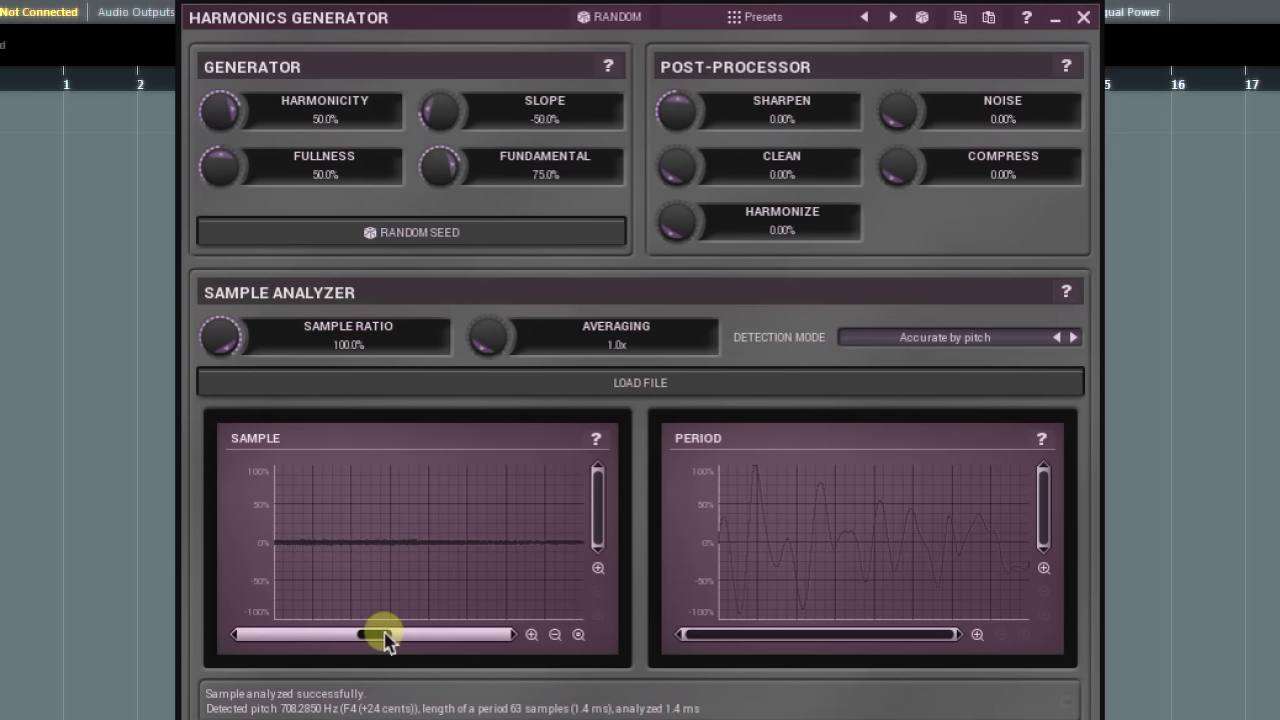
pyautogui.moveTo(386, 638); pyautogui.dragTo(291, 636)
# Step: Zoom closer and set the analysis point to 16.8%, detecting about 710 Hz (F4)
pyautogui.click(534, 636)
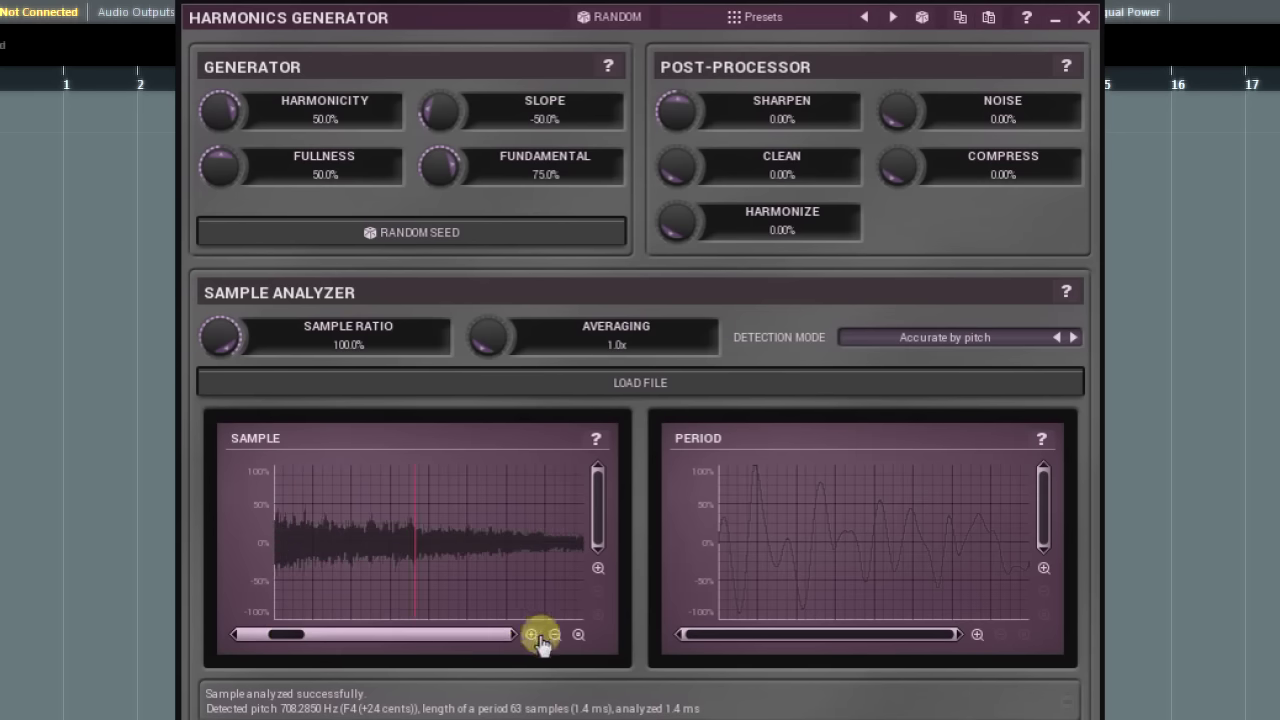
pyautogui.click(538, 640)
pyautogui.click(537, 641)
pyautogui.click(536, 642)
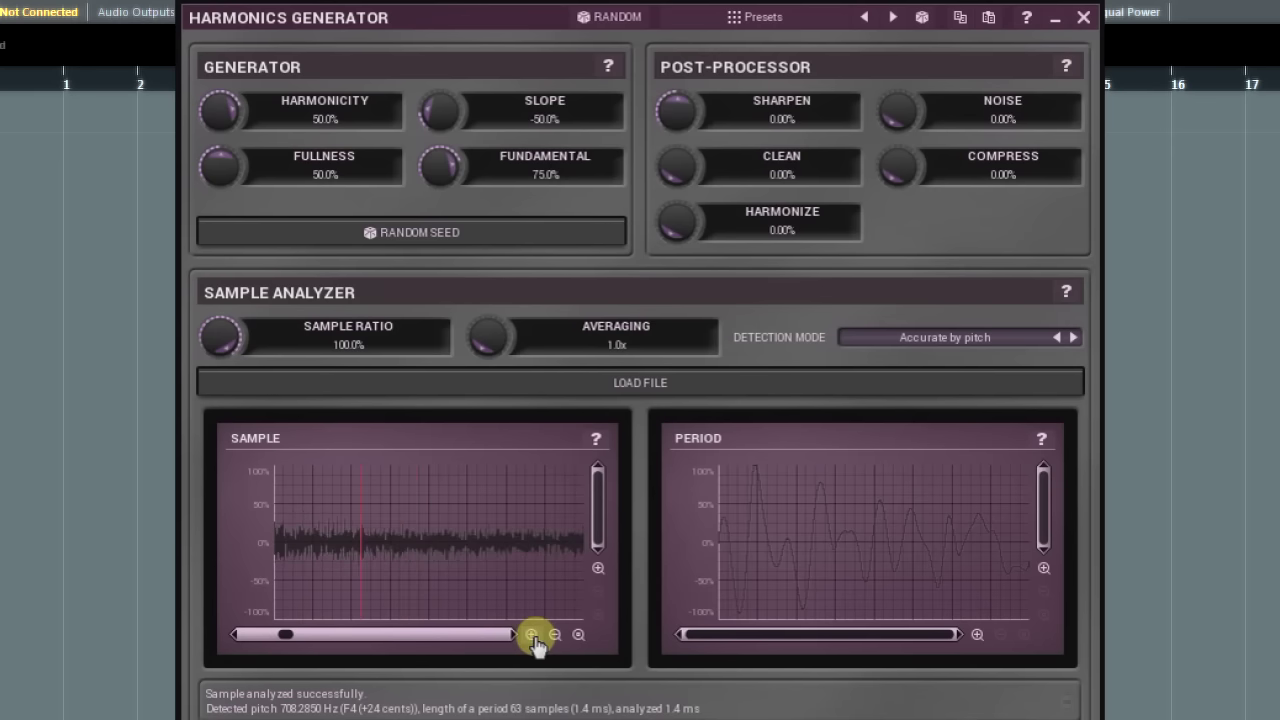
pyautogui.click(536, 642)
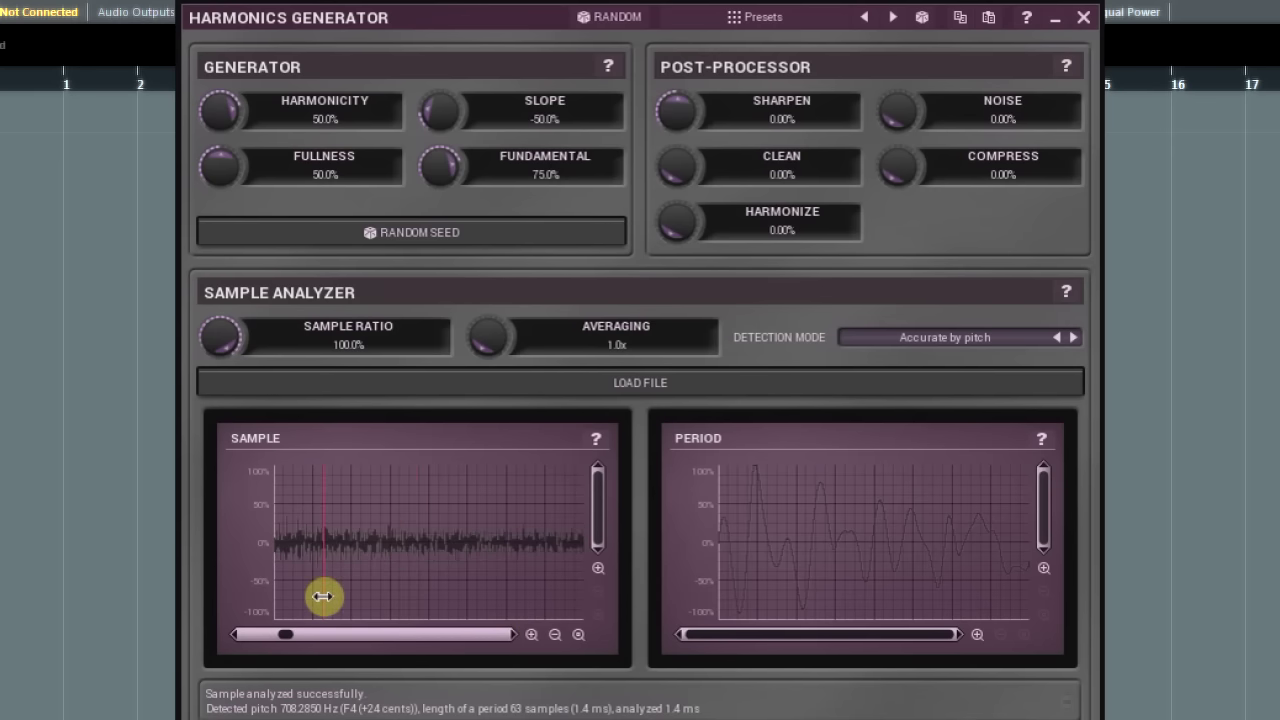
pyautogui.moveTo(323, 597); pyautogui.dragTo(409, 597)
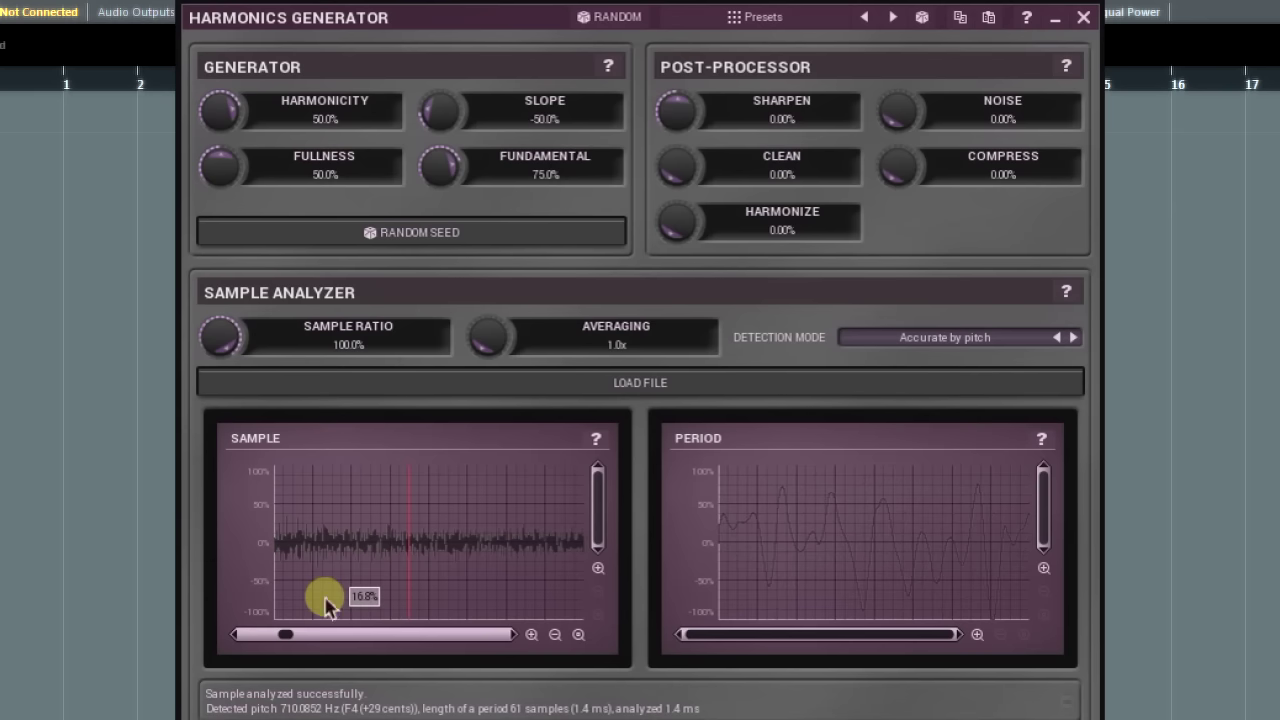
pyautogui.moveTo(325, 600); pyautogui.dragTo(326, 606)
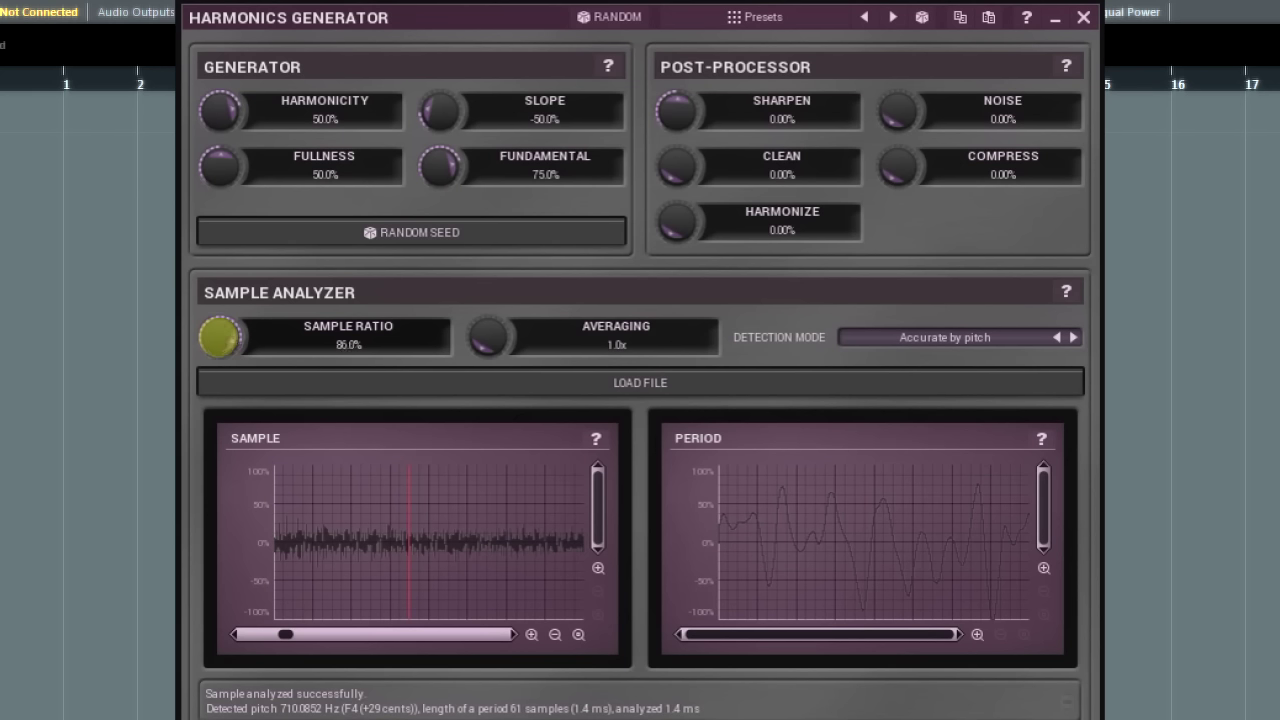
pyautogui.moveTo(219, 337); pyautogui.dragTo(220, 346)
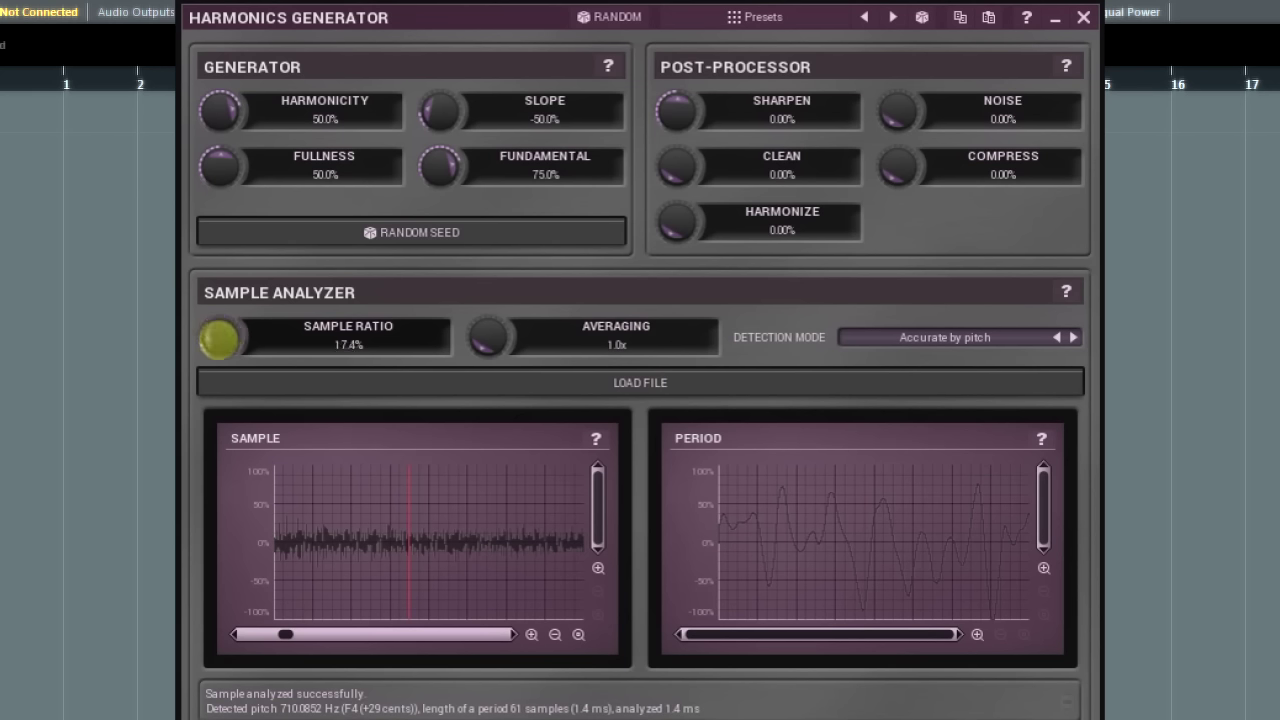
pyautogui.moveTo(219, 337); pyautogui.dragTo(219, 284)
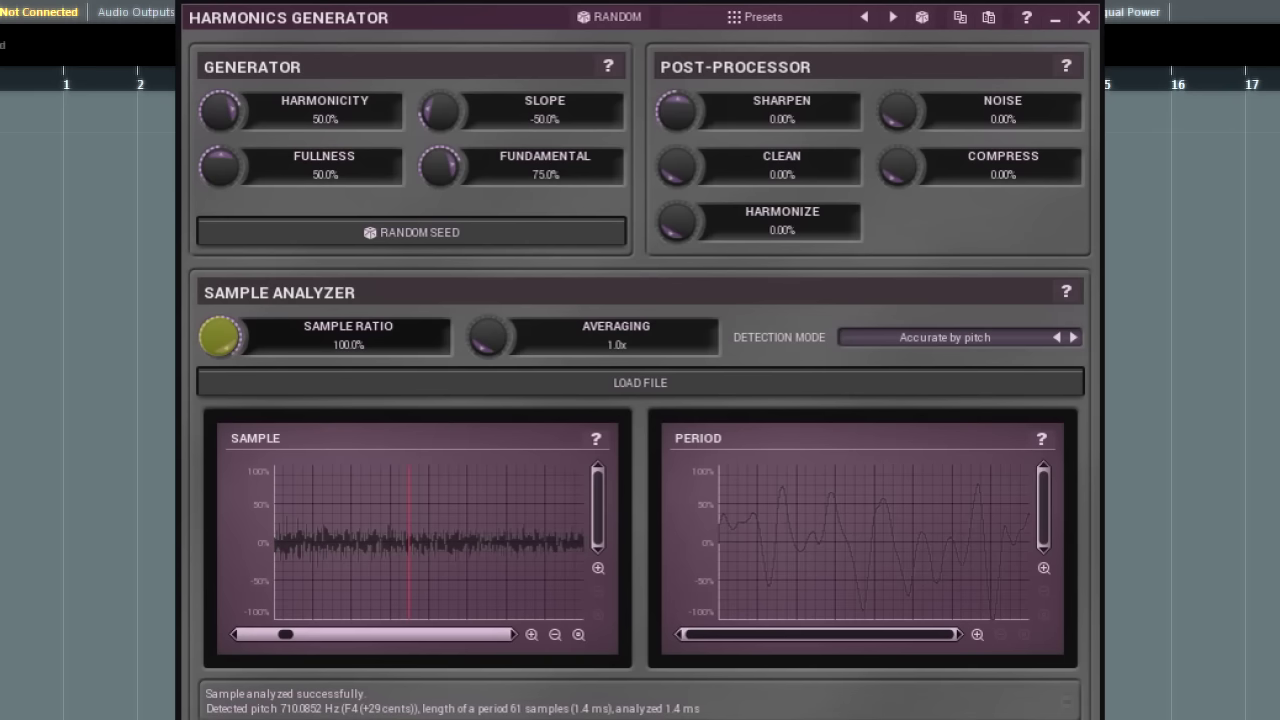
pyautogui.moveTo(219, 337); pyautogui.dragTo(219, 337)
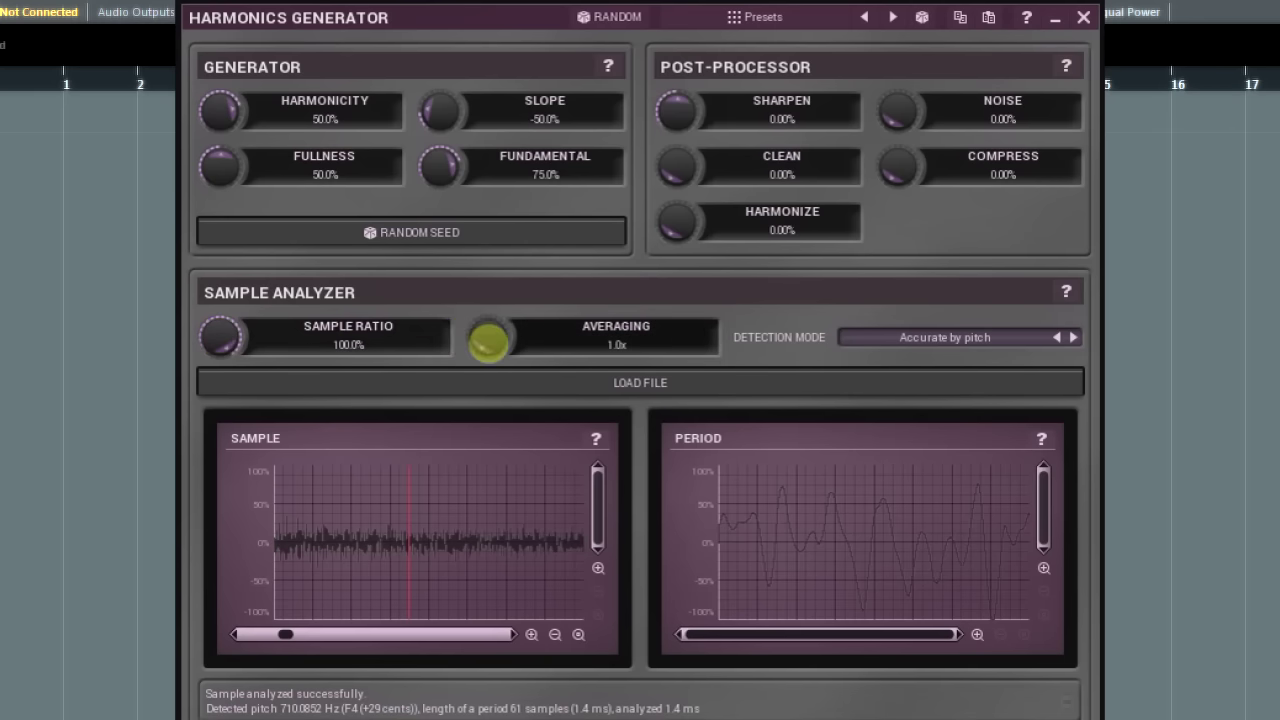
# Step: Raise the Averaging knob to 1.1x, keeping detection at 710.09 Hz (F4 +29 cents)
pyautogui.moveTo(488, 340); pyautogui.dragTo(483, 347)
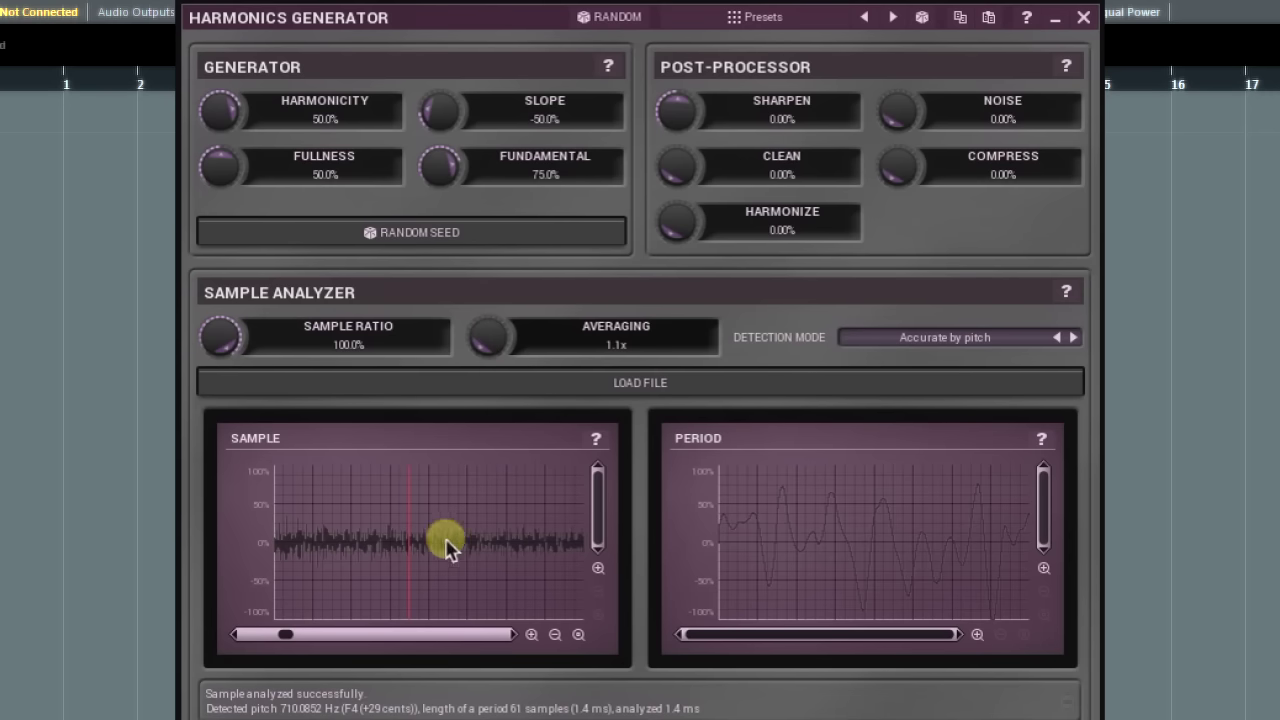
# Step: Nudge the analysis point slightly past 16.8% and switch Detection Mode to Quick
pyautogui.click(406, 591)
pyautogui.moveTo(406, 591); pyautogui.dragTo(409, 594)
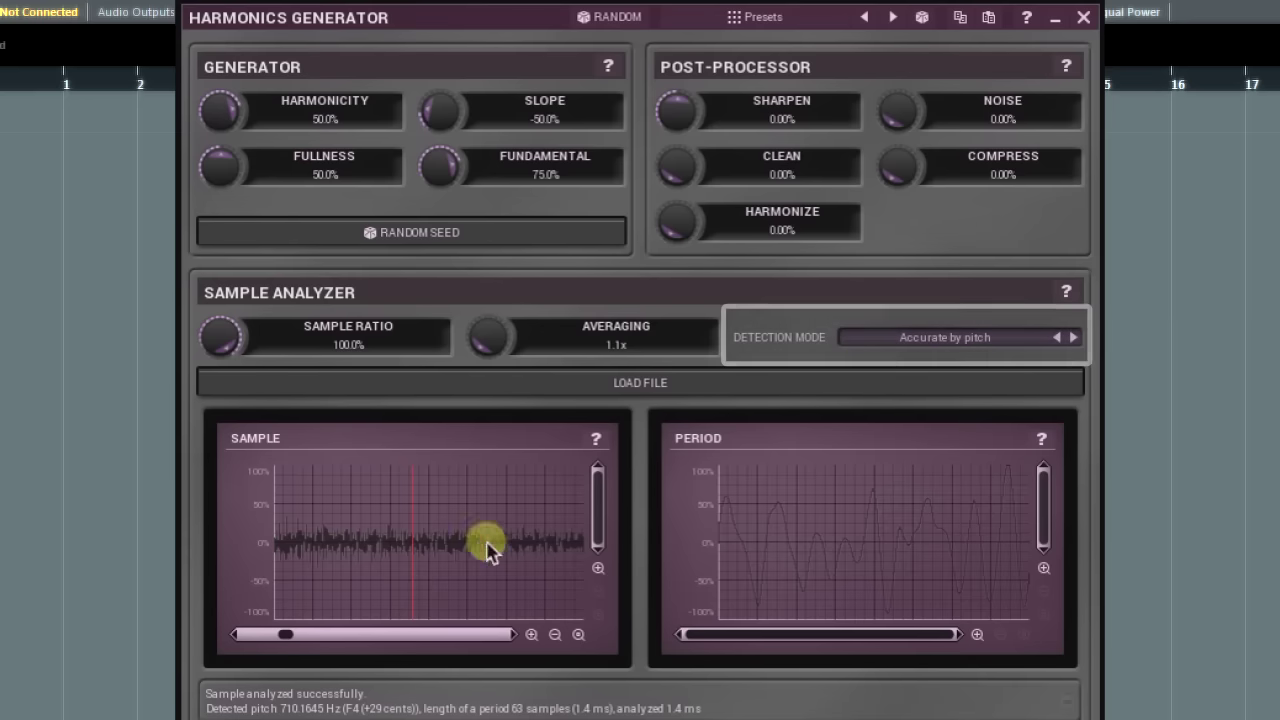
pyautogui.click(886, 339)
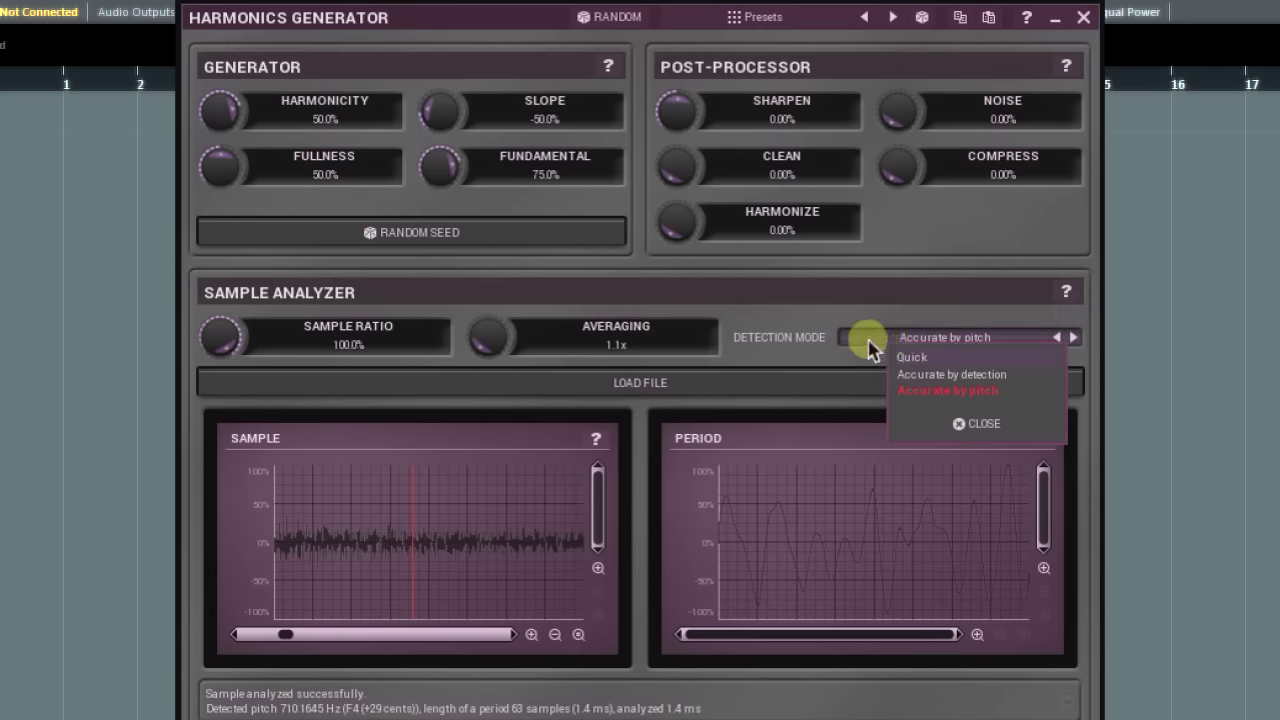
pyautogui.click(911, 359)
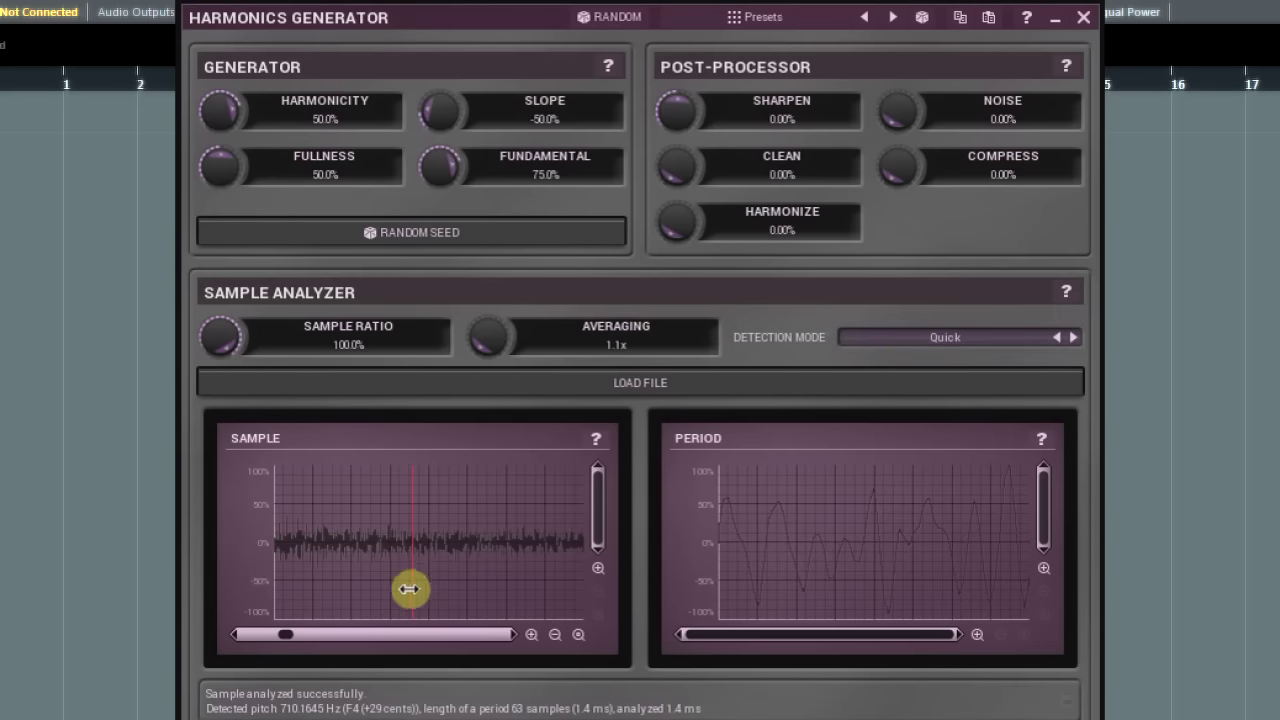
pyautogui.moveTo(408, 589); pyautogui.dragTo(414, 590)
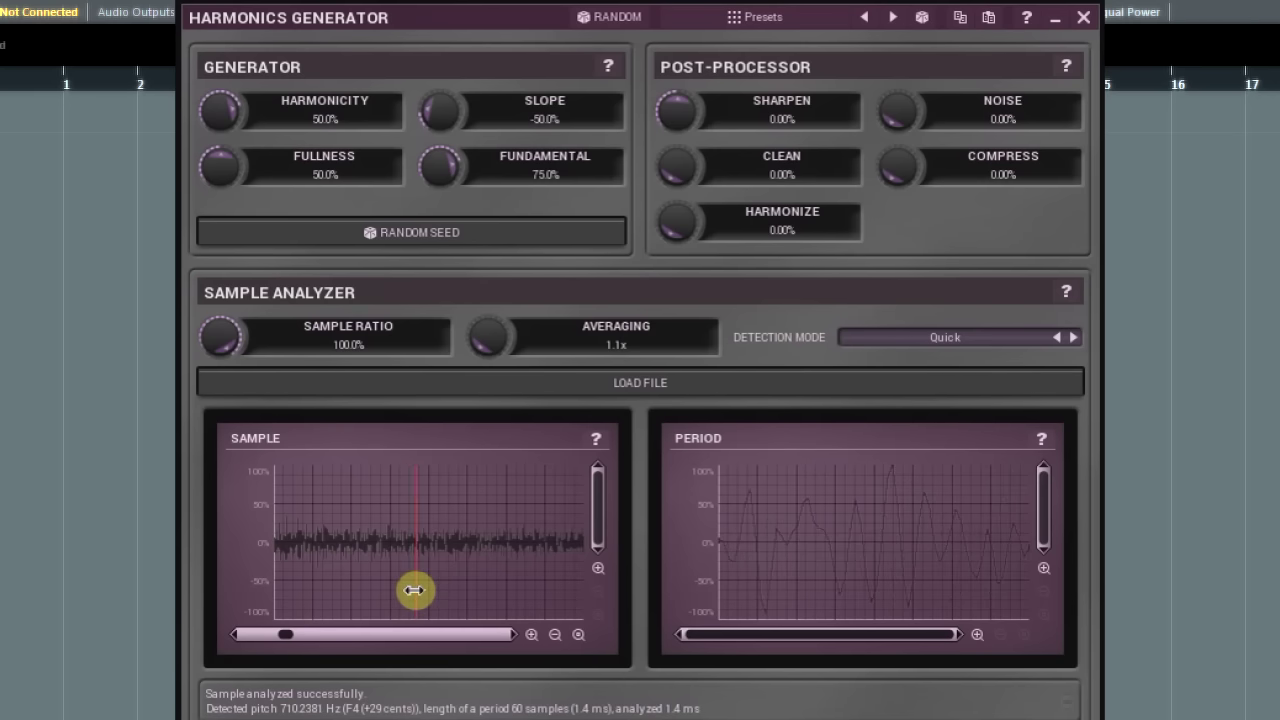
# Step: Compare neighbouring detection modes and settle on Accurate by detection
pyautogui.click(1072, 338)
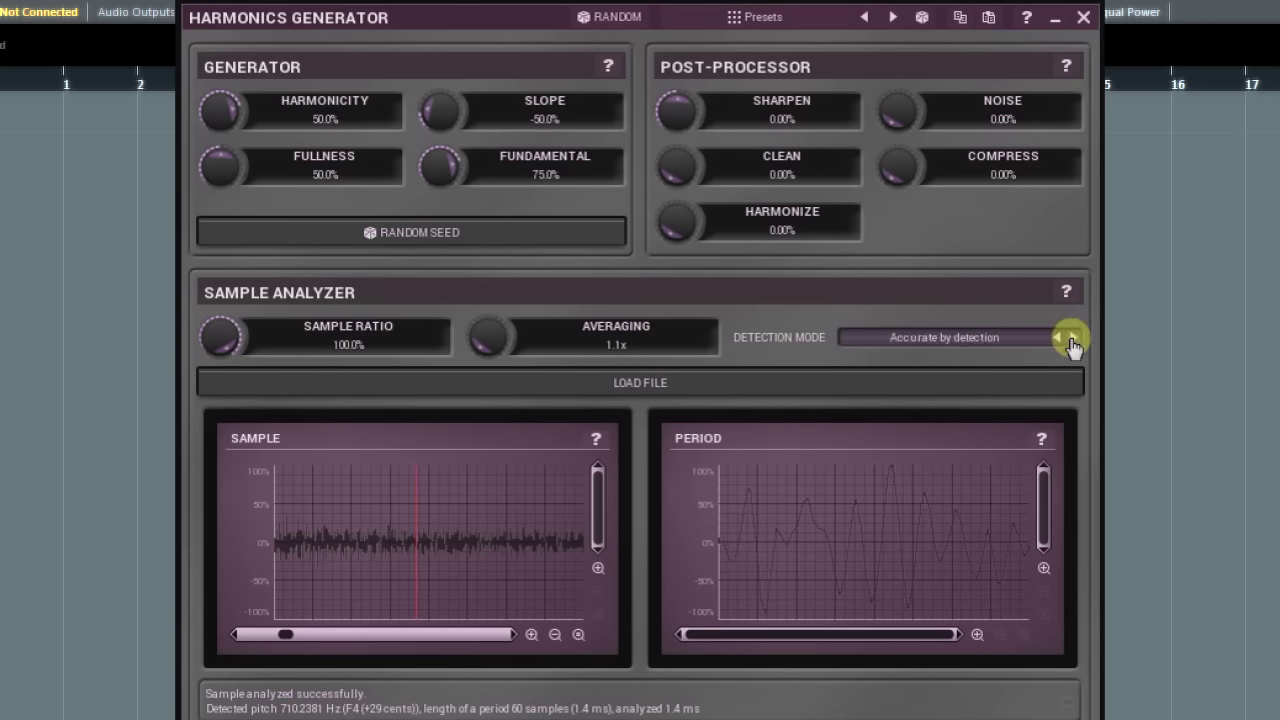
pyautogui.click(1072, 340)
pyautogui.click(1070, 340)
pyautogui.click(1072, 340)
pyautogui.click(1058, 340)
# Step: Collapse the Sample Analyzer to show the 64-harmonic Level spectrum, leaving Sharpen at 0%
pyautogui.click(600, 715)
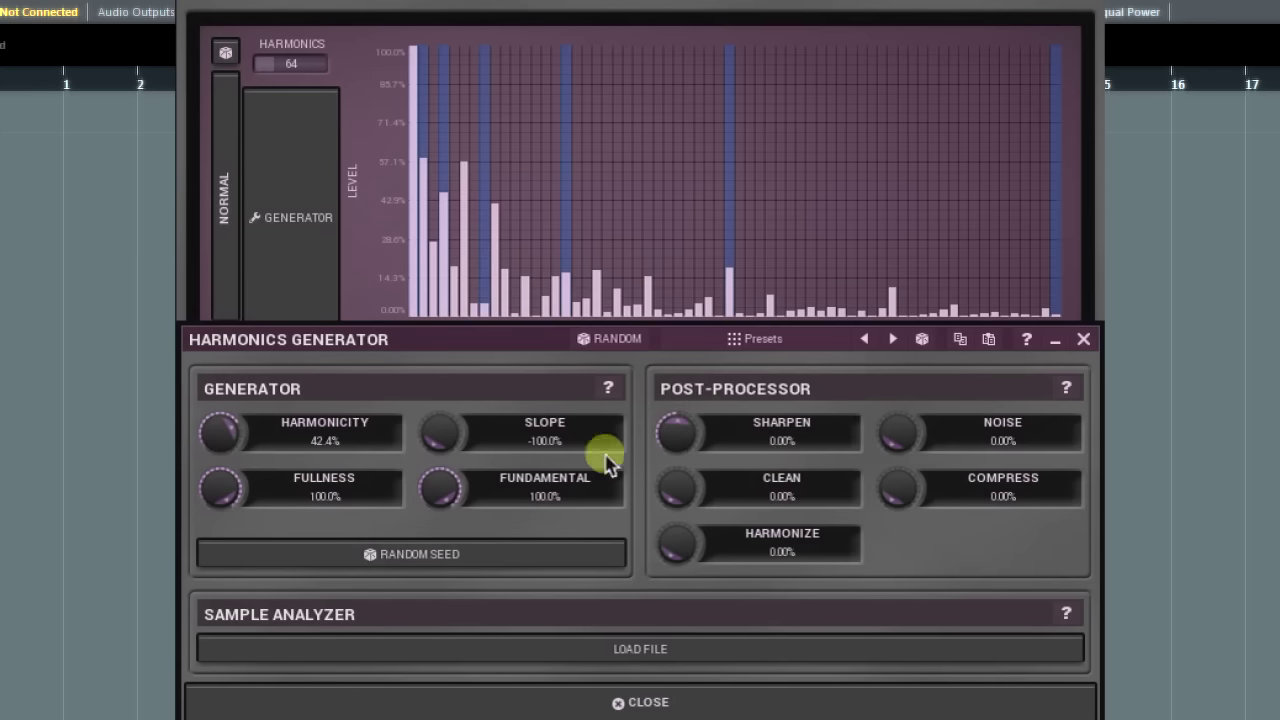
pyautogui.moveTo(680, 440)
pyautogui.mouseDown()
pyautogui.moveTo(680, 480)
pyautogui.moveTo(679, 420)
pyautogui.moveTo(678, 445)
pyautogui.mouseUp()
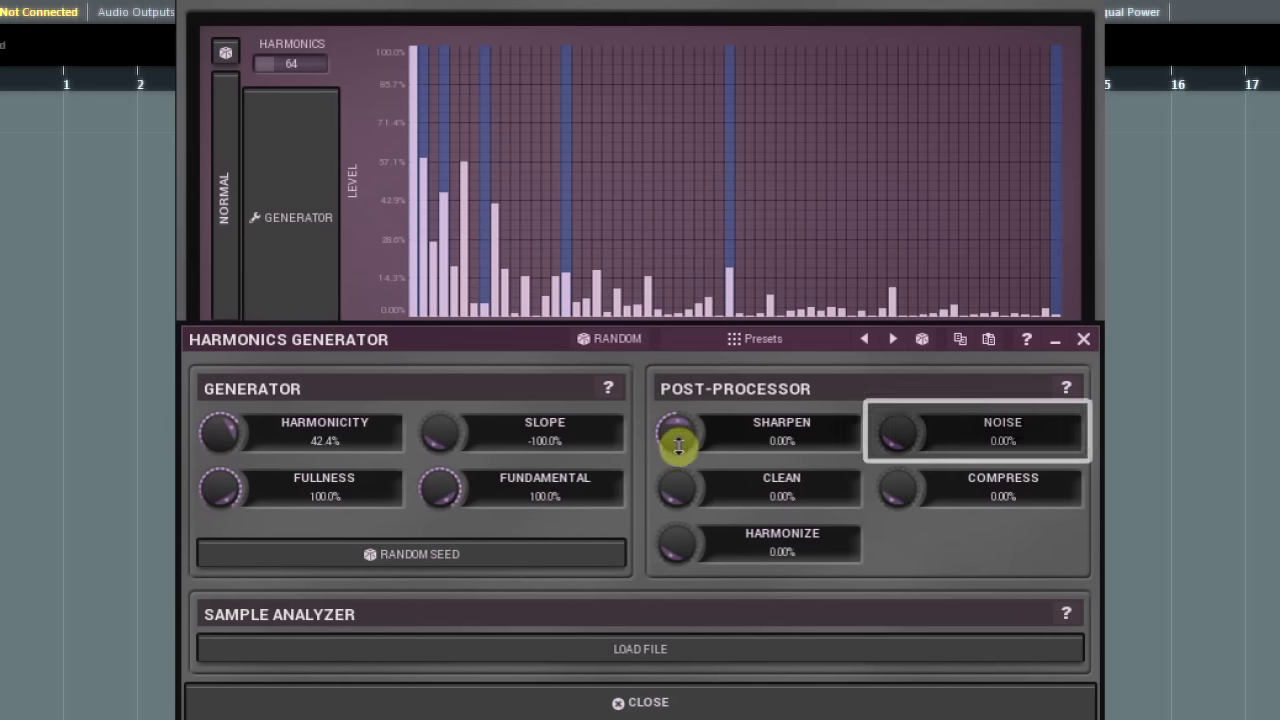
# Step: Try the Noise knob, then raise Clean to 5.8% to remove the smallest harmonics
pyautogui.moveTo(899, 435)
pyautogui.mouseDown()
pyautogui.moveTo(899, 386)
pyautogui.moveTo(899, 442)
pyautogui.mouseUp()
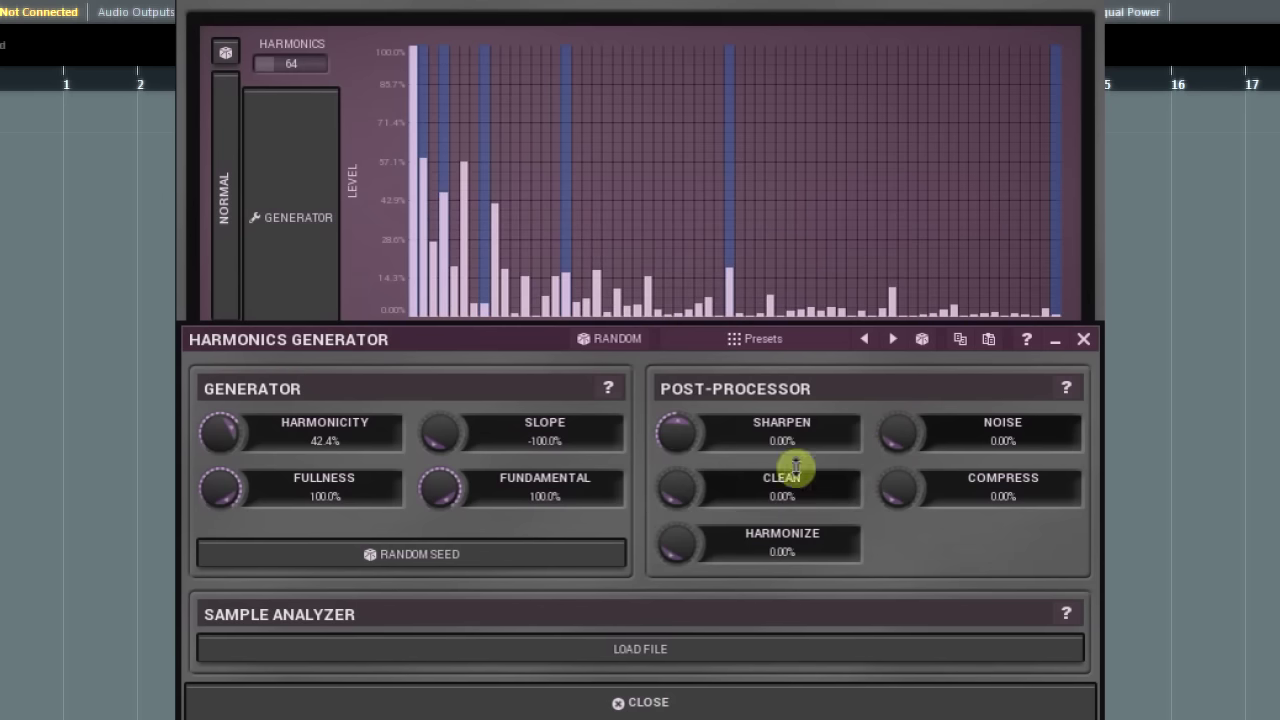
pyautogui.moveTo(696, 490)
pyautogui.mouseDown()
pyautogui.moveTo(678, 489)
pyautogui.moveTo(686, 500)
pyautogui.mouseUp()
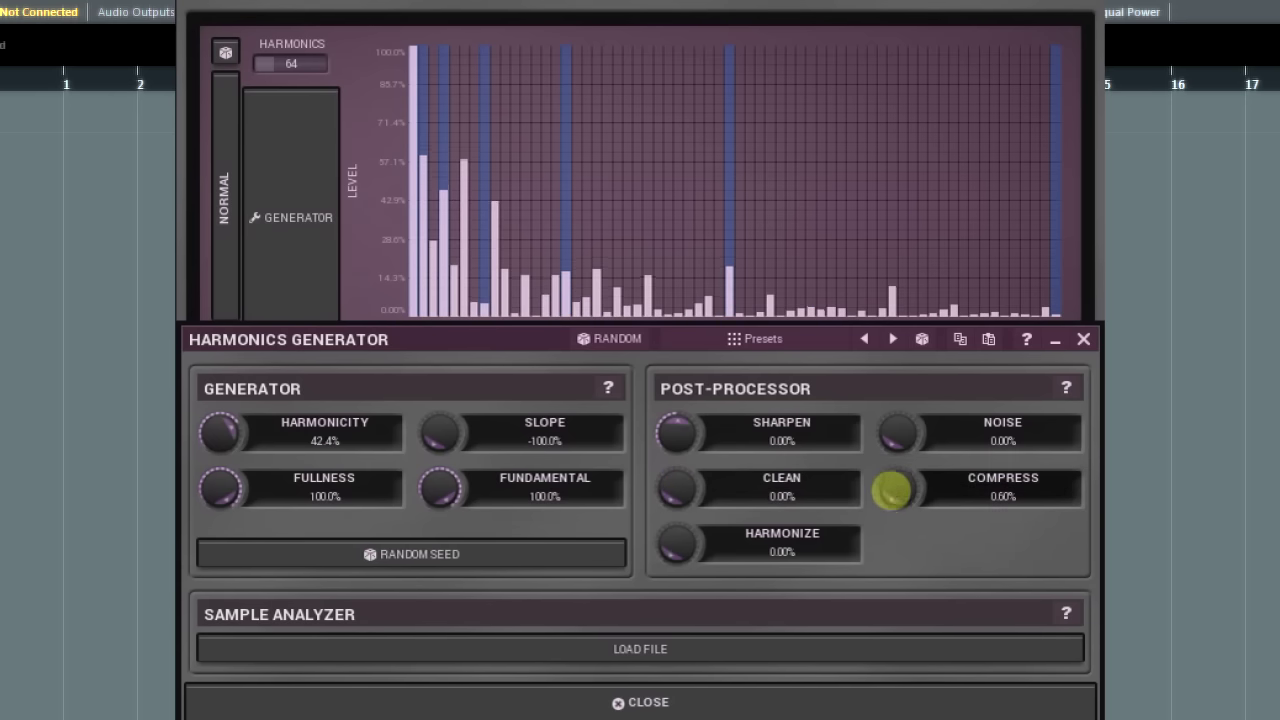
# Step: Try the Compress and Harmonize knobs on the 64-harmonic spectrum
pyautogui.moveTo(891, 489); pyautogui.dragTo(889, 491)
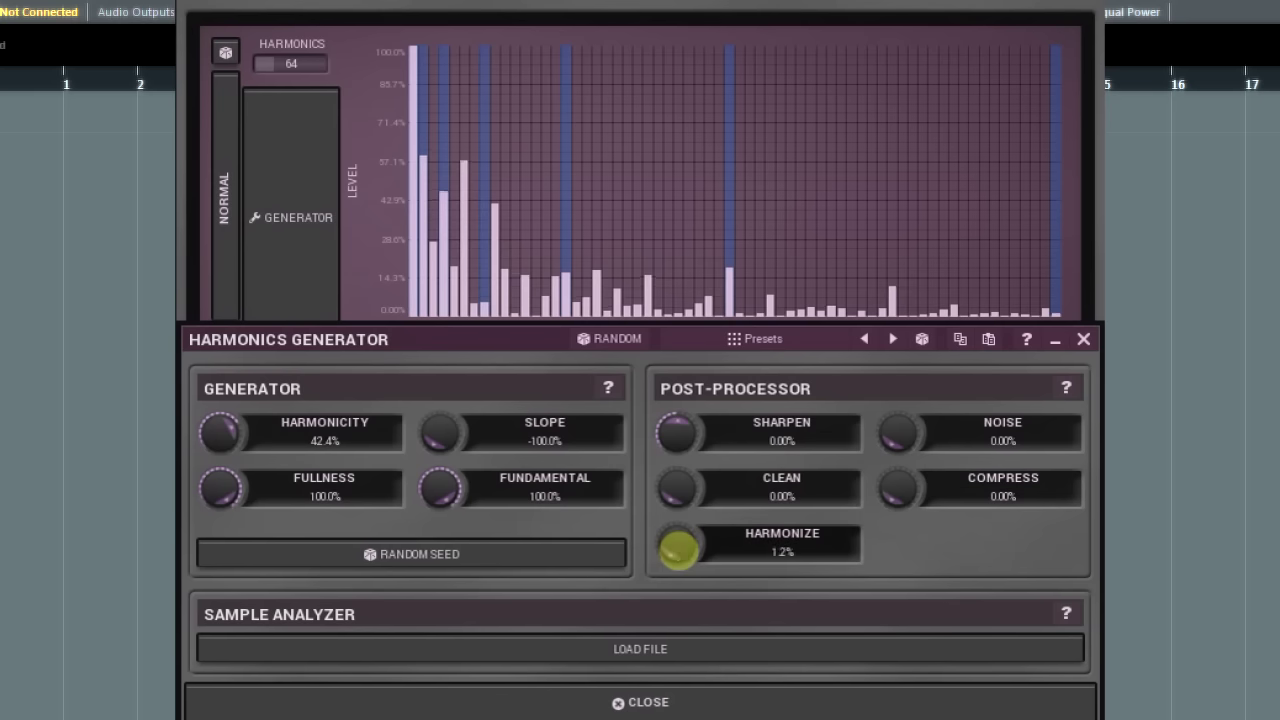
pyautogui.moveTo(679, 550)
pyautogui.mouseDown()
pyautogui.moveTo(677, 525)
pyautogui.moveTo(677, 561)
pyautogui.mouseUp()
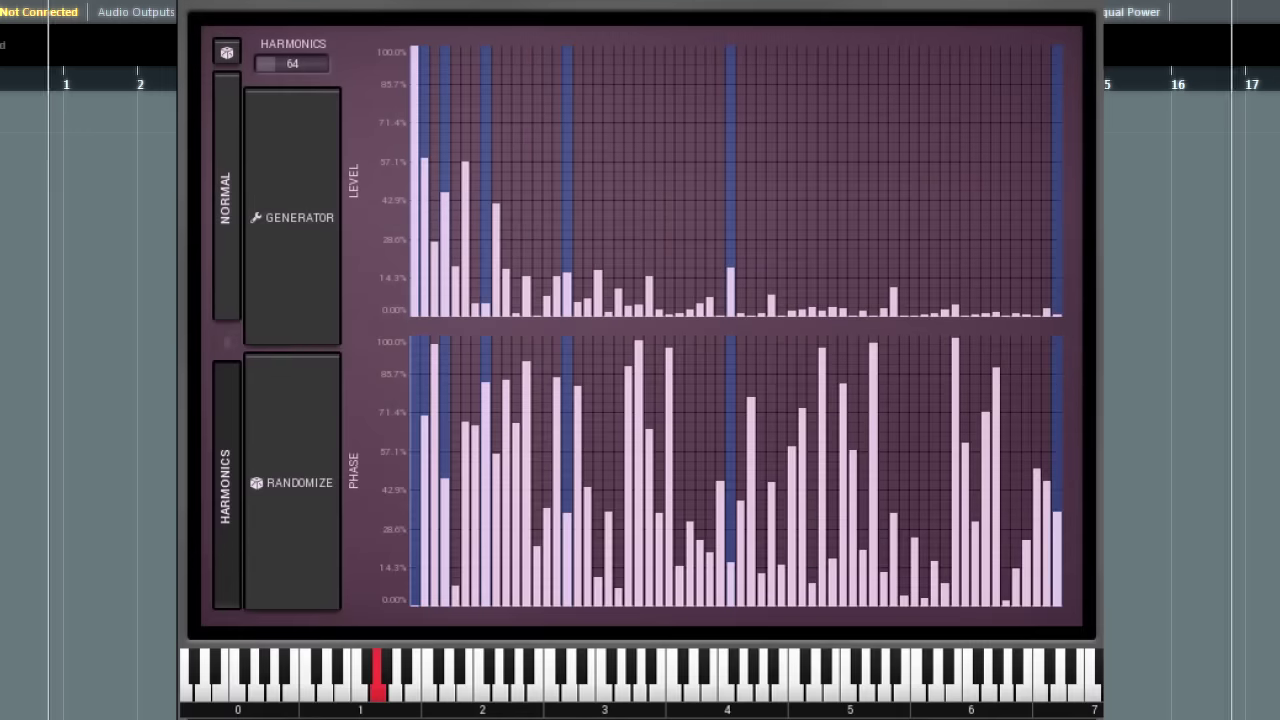